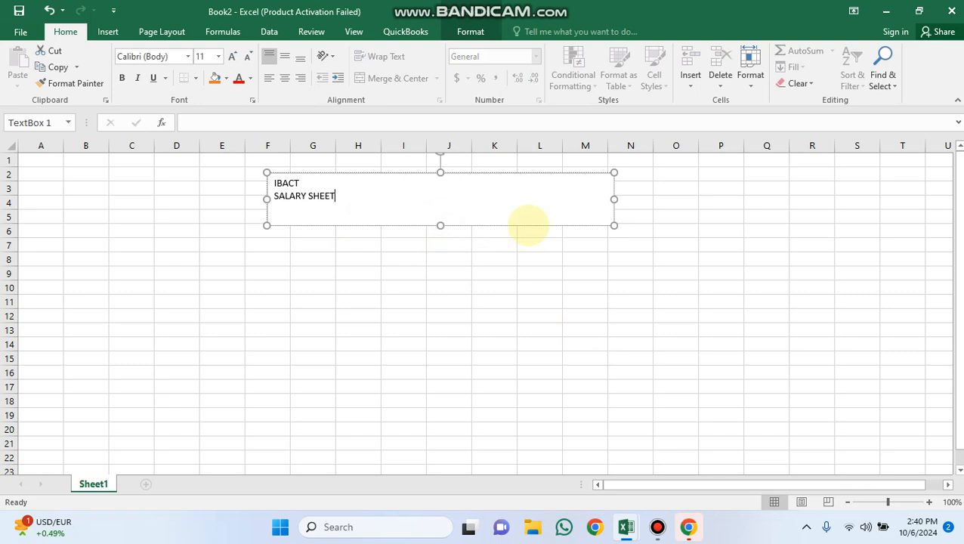
Delete the existing title text box and draw a new one across columns F to N, rows 2 to 6
left_click(500, 173)
key("Delete")
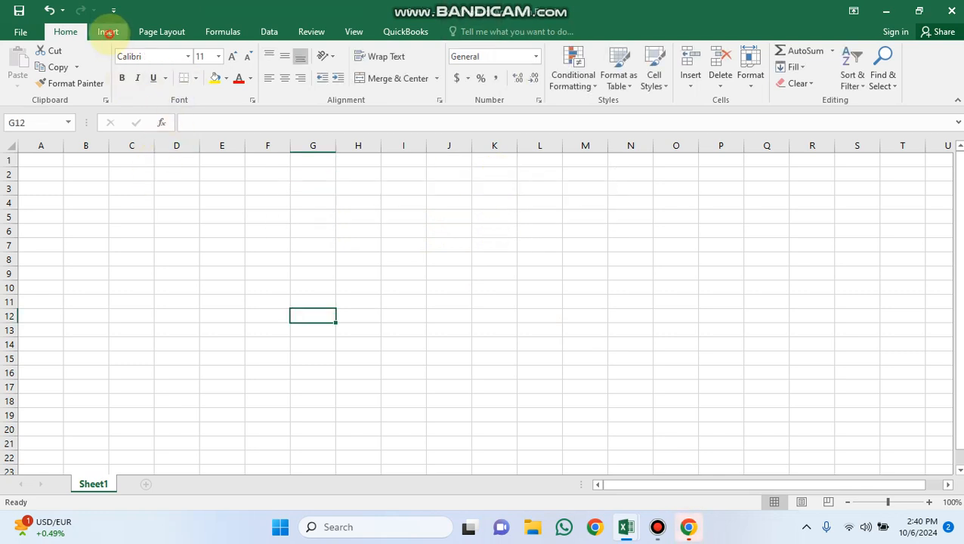
left_click(108, 32)
left_click(783, 68)
left_click_drag(259, 168, 617, 226)
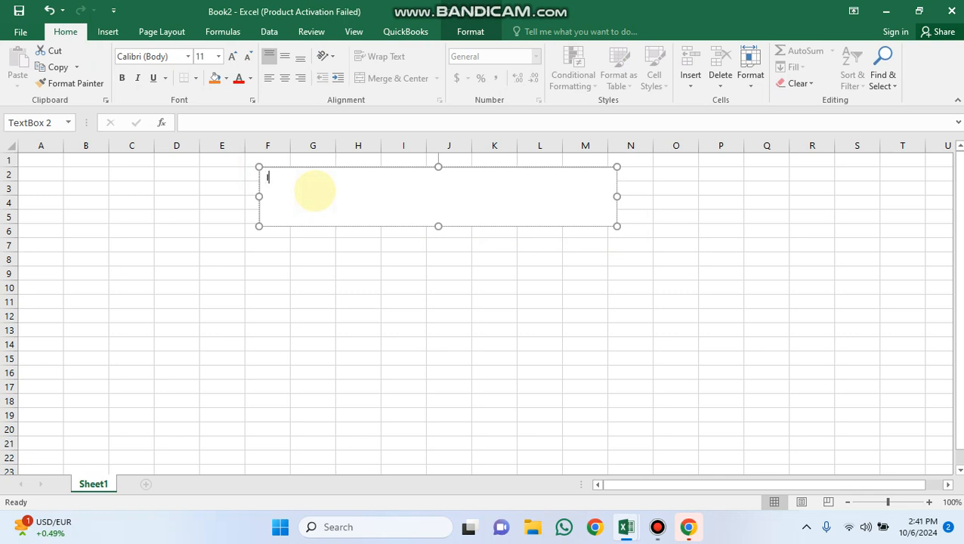
Enter KELECTRIC and SALARY SHEET on two lines in the new text box
type("KE")
type("LE")
type("CTRIC ")
type("SALARY S")
type("HEET")
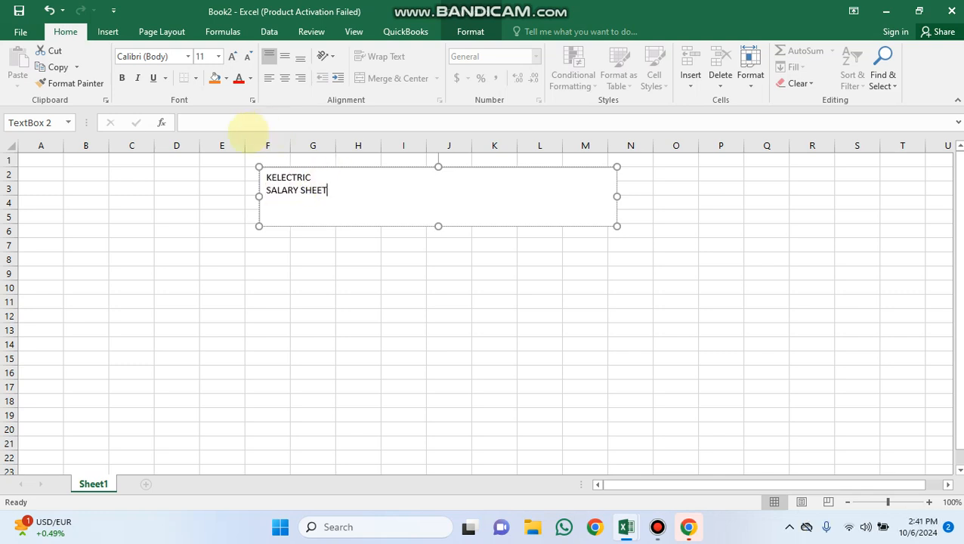
Set the title text to size 24 and centre it horizontally and vertically in the text box
left_click_drag(264, 177, 382, 200)
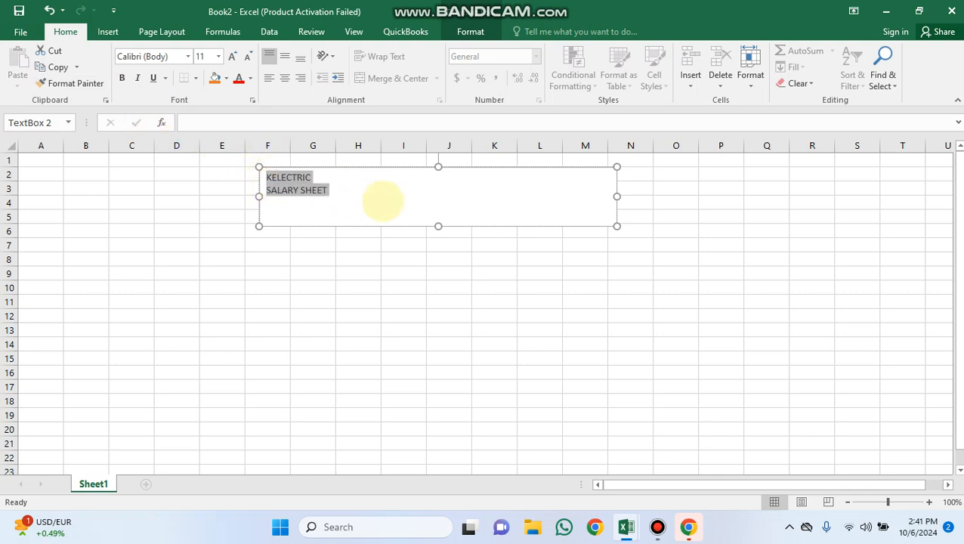
left_click(218, 56)
left_click(204, 202)
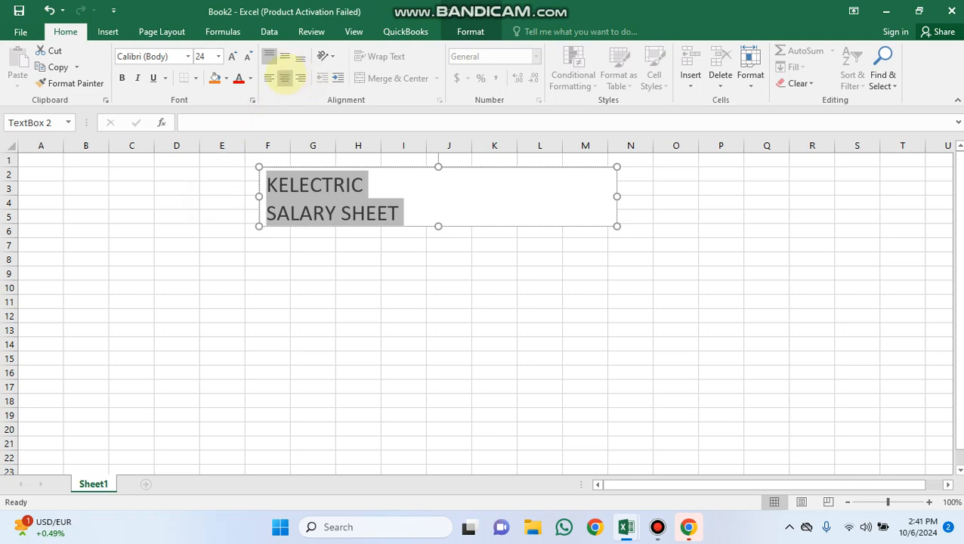
left_click(284, 78)
left_click(284, 56)
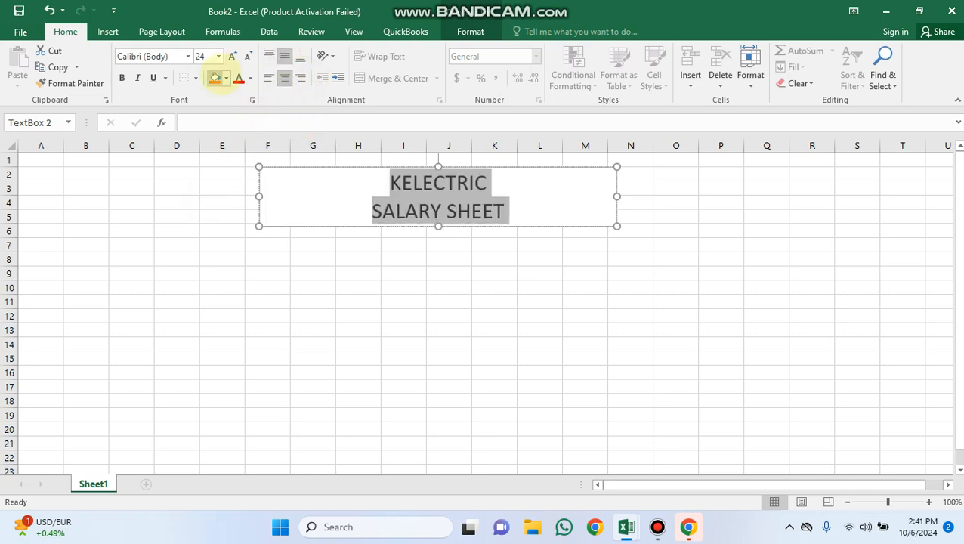
Fill the title text box with light gold and extend it downward so both lines fit
left_click(225, 77)
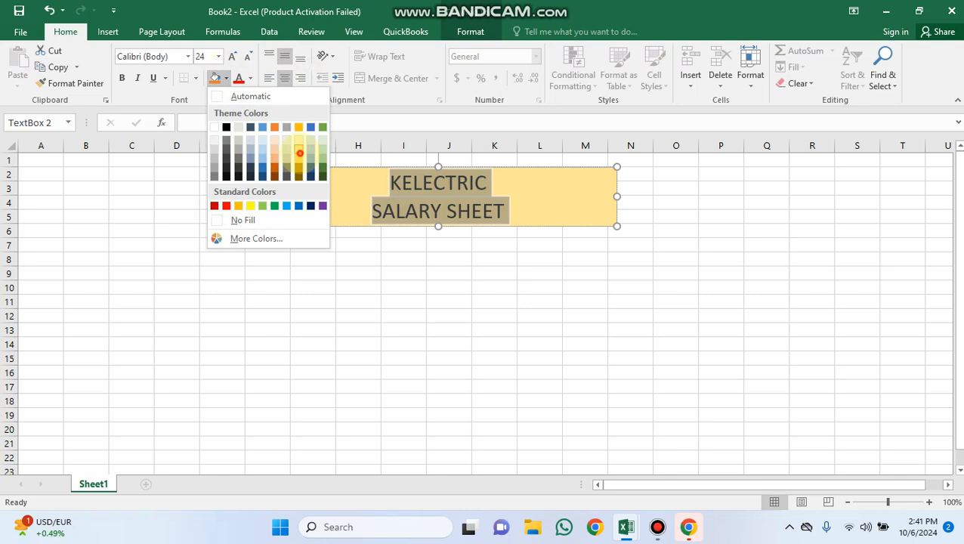
left_click(299, 153)
left_click(360, 270)
left_click(447, 215)
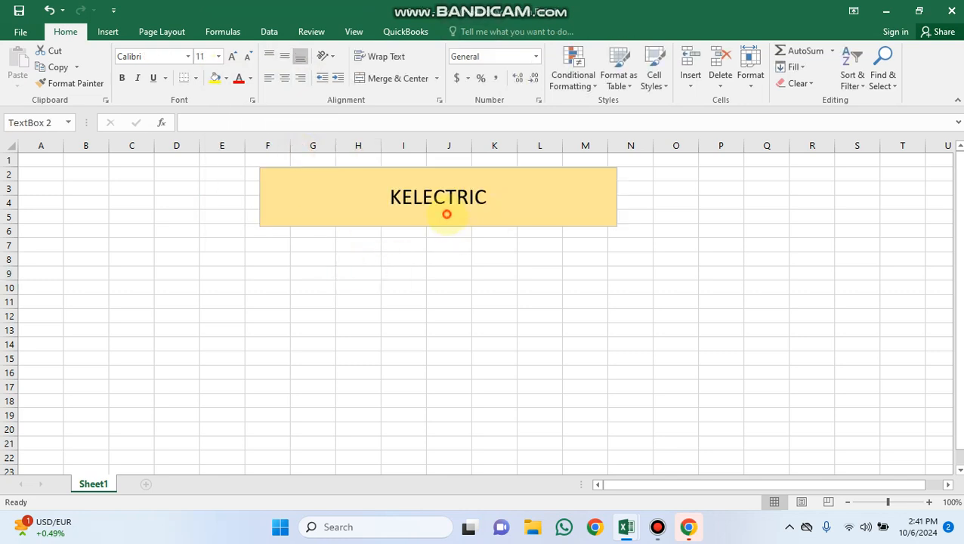
left_click_drag(438, 227, 446, 248)
left_click(461, 285)
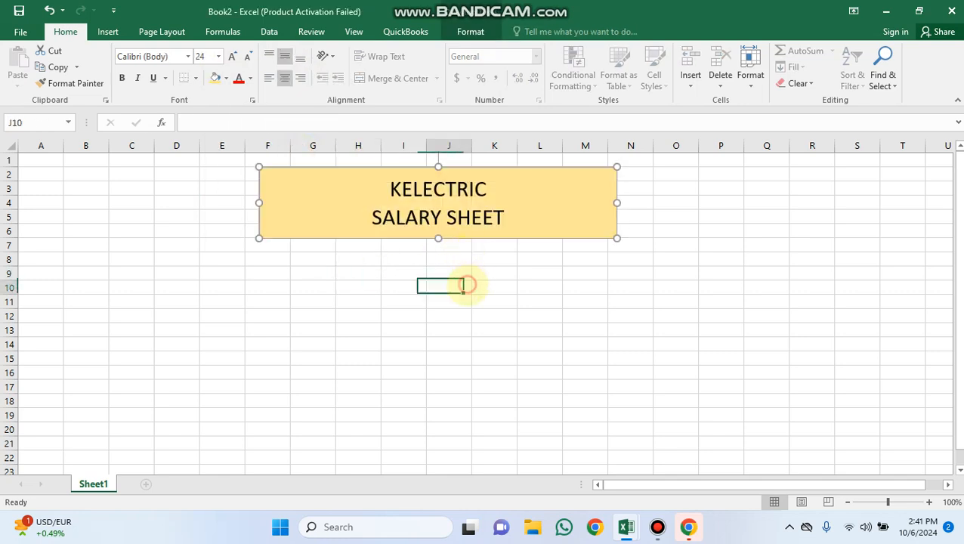
Enter the column header NAME OF EMOLYEE in cell D9
left_click(174, 270)
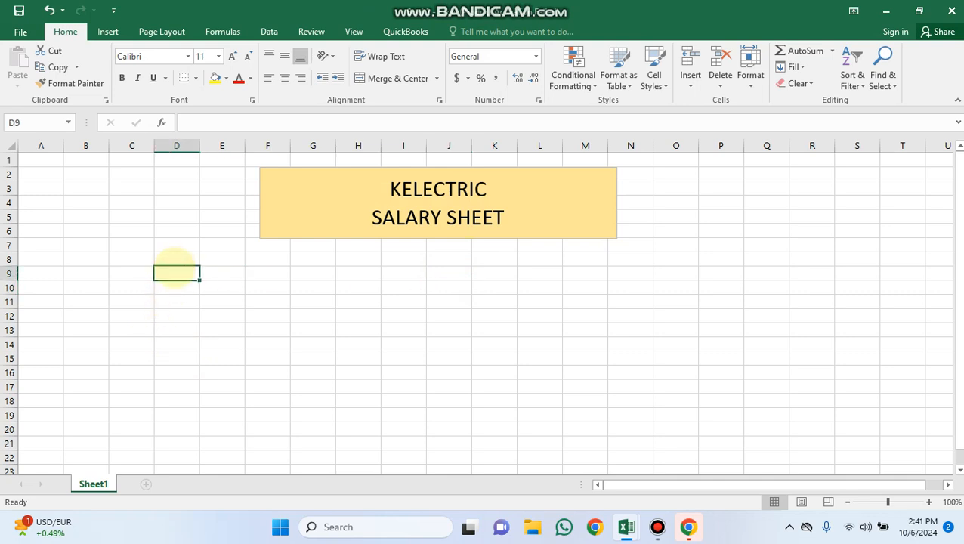
type("nA")
key("BackSpace")
key("BackSpace")
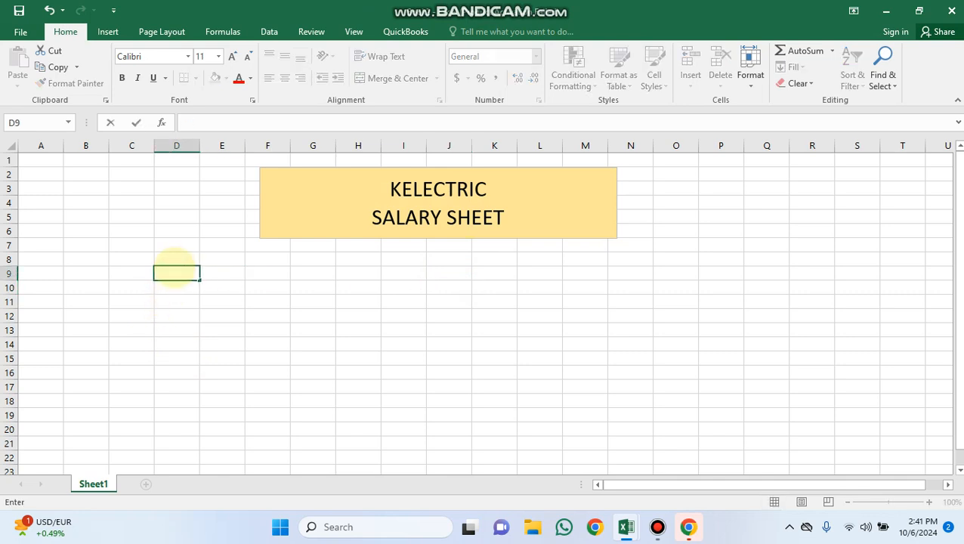
type("NAME OF EMOLYEE")
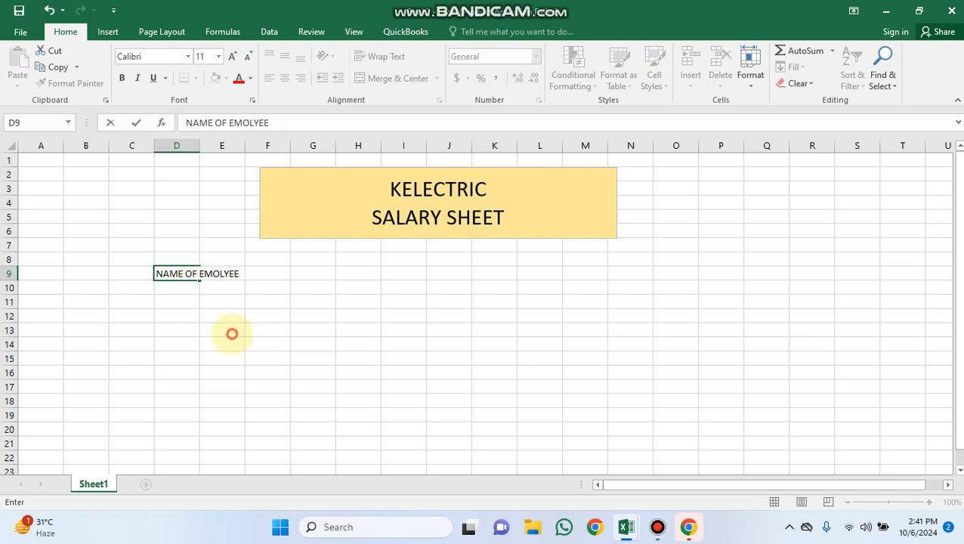
left_click(232, 333)
Widen column D well beyond its header and move the title box back over columns D to K
left_click_drag(199, 145, 332, 149)
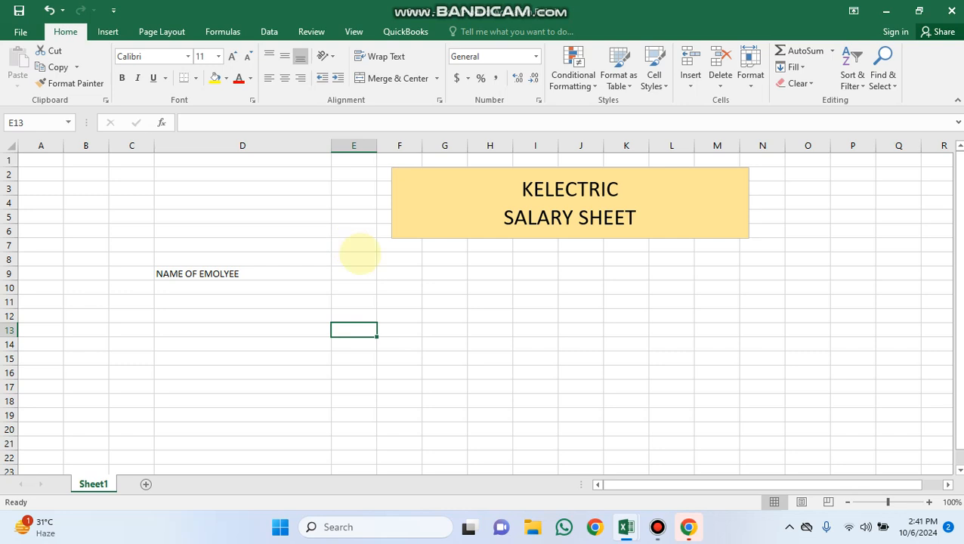
left_click(434, 193)
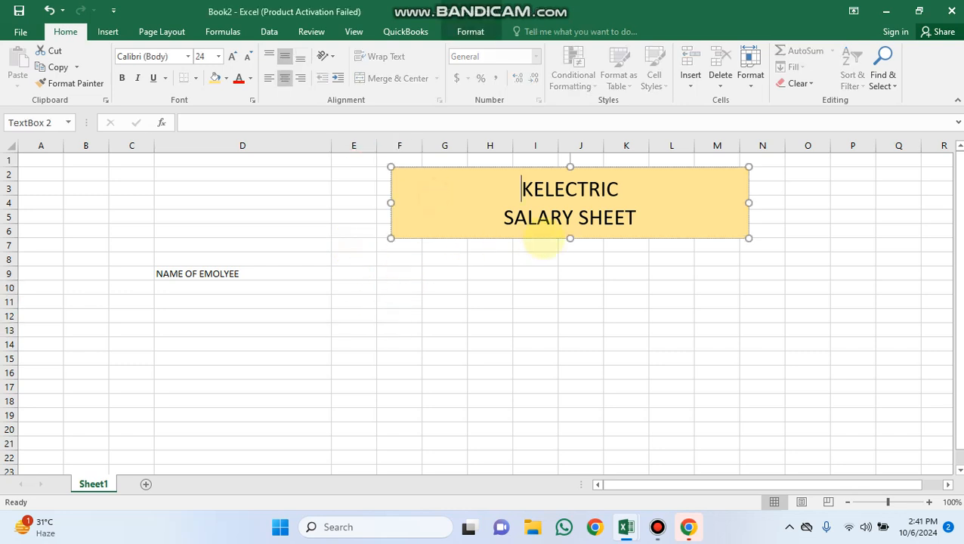
left_click_drag(474, 168, 350, 165)
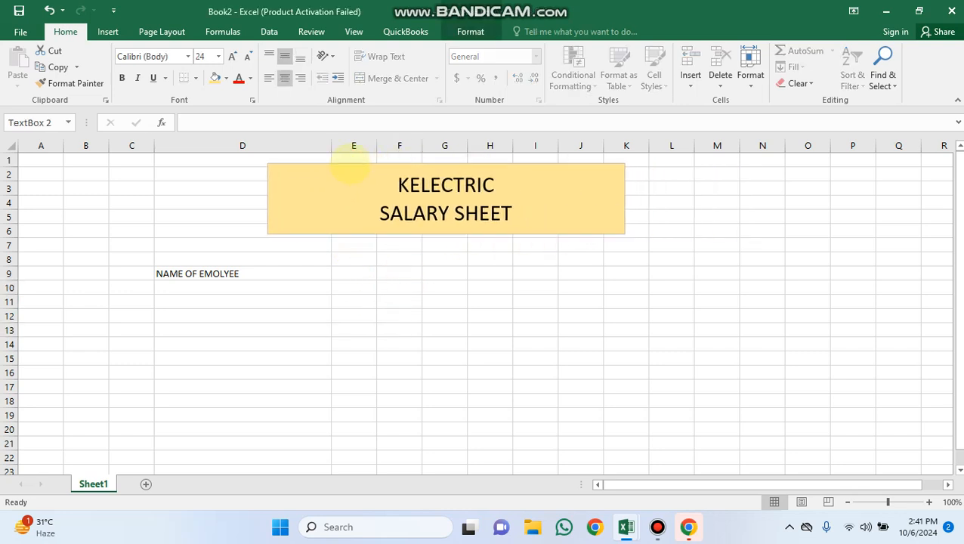
Enter the header BASIC PAY in cell E9
left_click(352, 274)
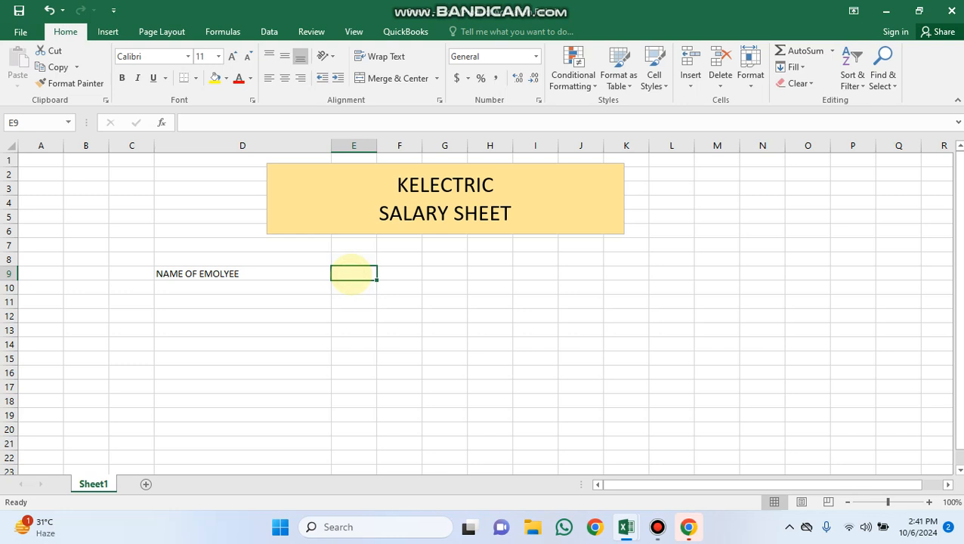
type("BASIC")
key("BackSpace")
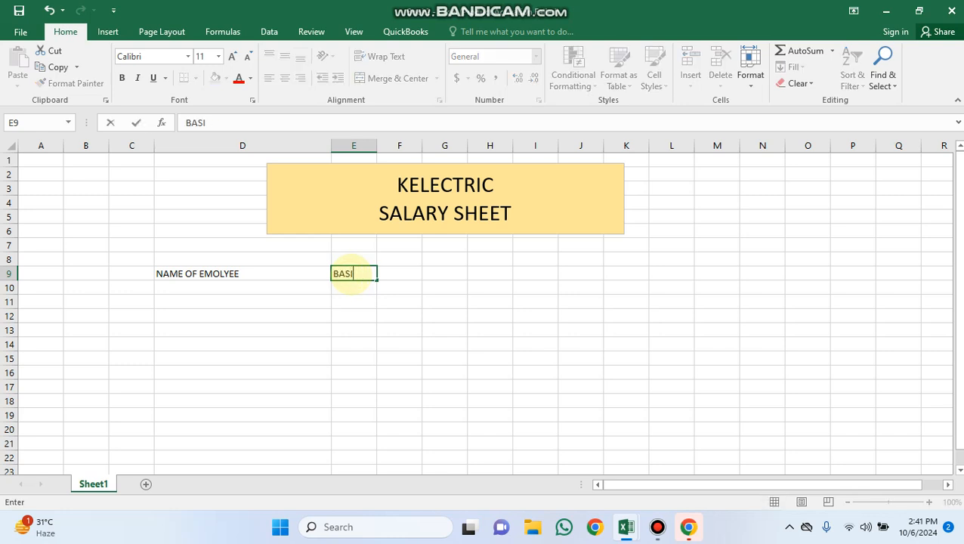
type("C PAY")
left_click(426, 303)
left_click(399, 274)
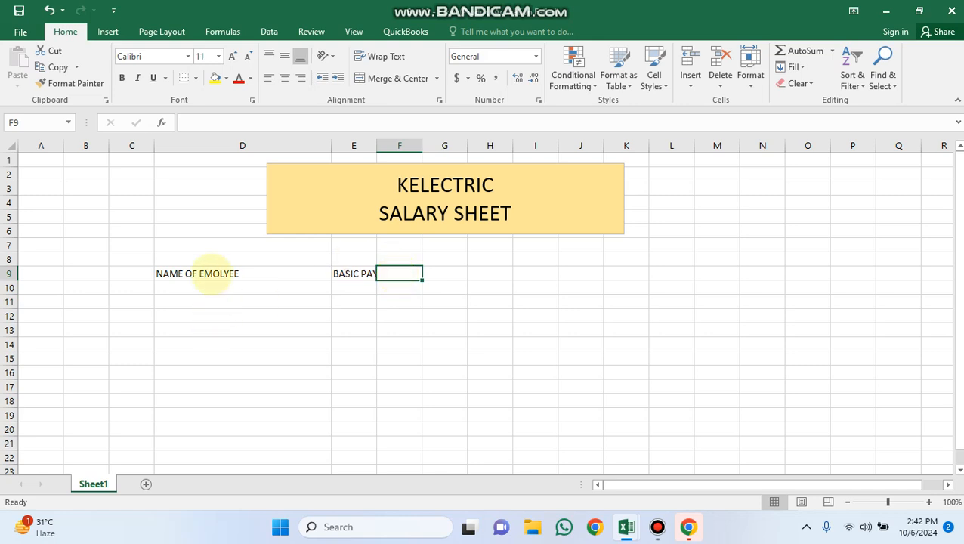
Edit the header in cell D9 to read NAME OF EMPLYEE
double_click(214, 273)
type("P")
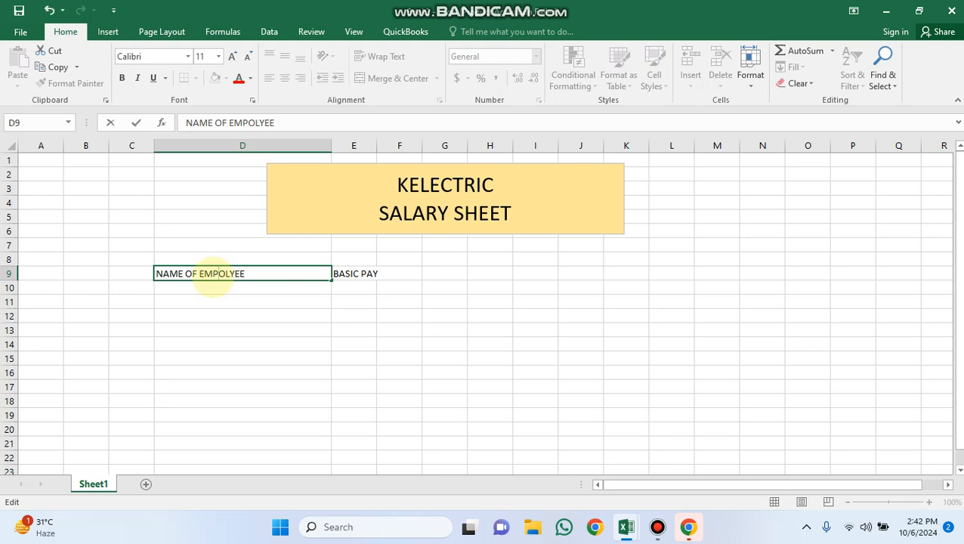
left_click(223, 270)
key("BackSpace")
Enter the header HOUSE RENT in cell F9 and its rate 40 above it in F8
left_click(400, 274)
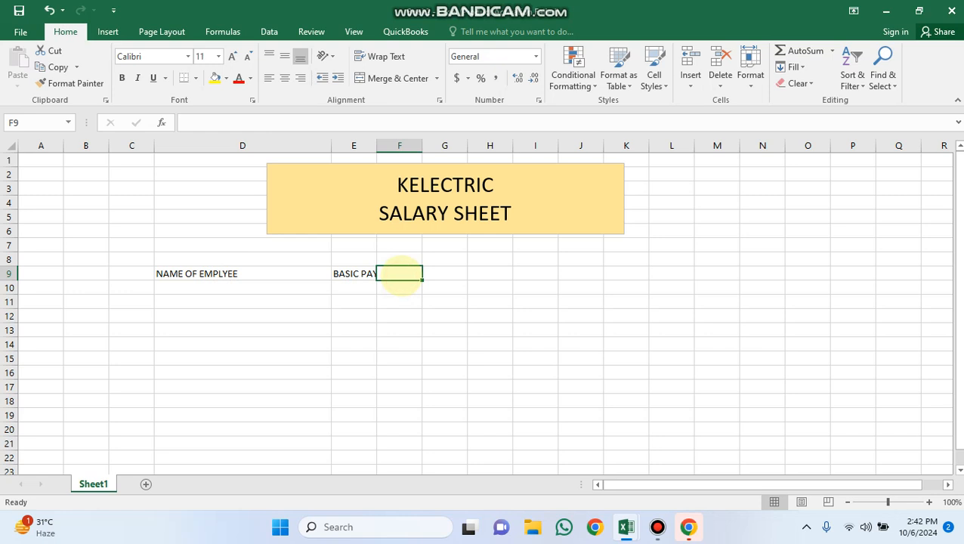
type("HOUSE REB")
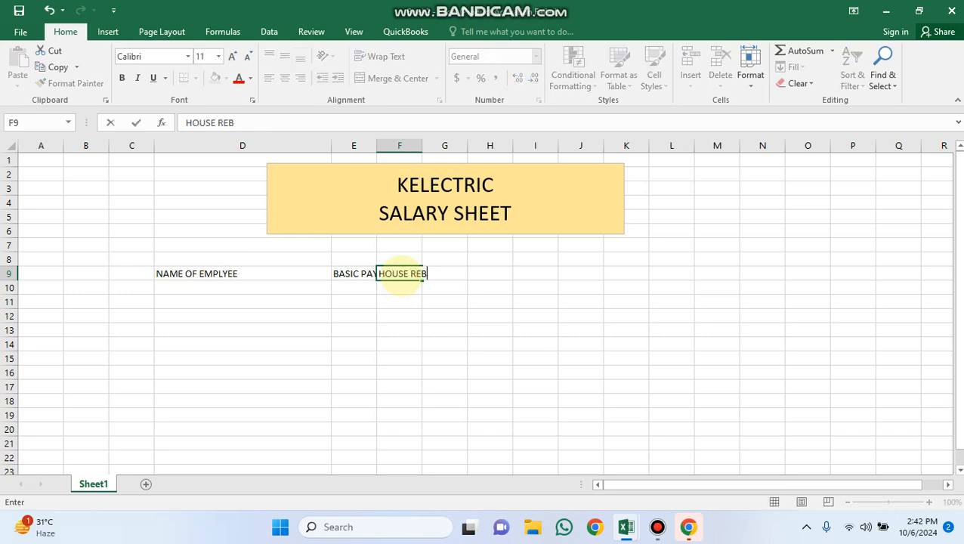
key("BackSpace")
type("NT")
left_click(399, 257)
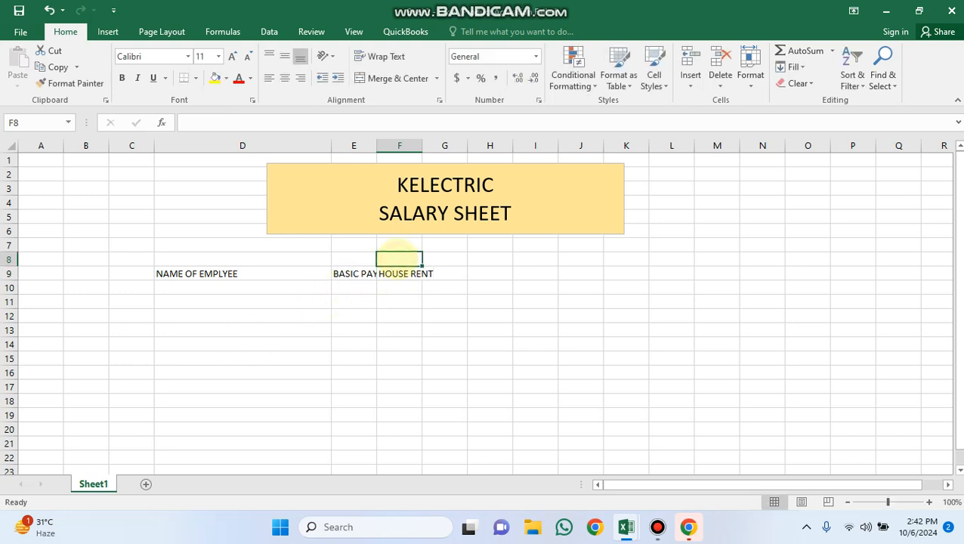
type("40")
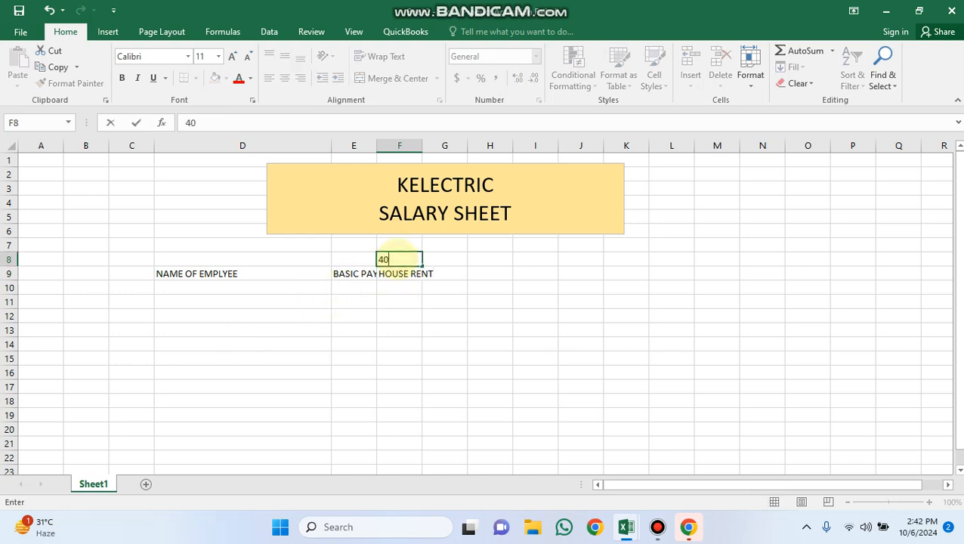
Enter the header MEDICAL in cell G9 and its rate 35 above it in G8
left_click(444, 275)
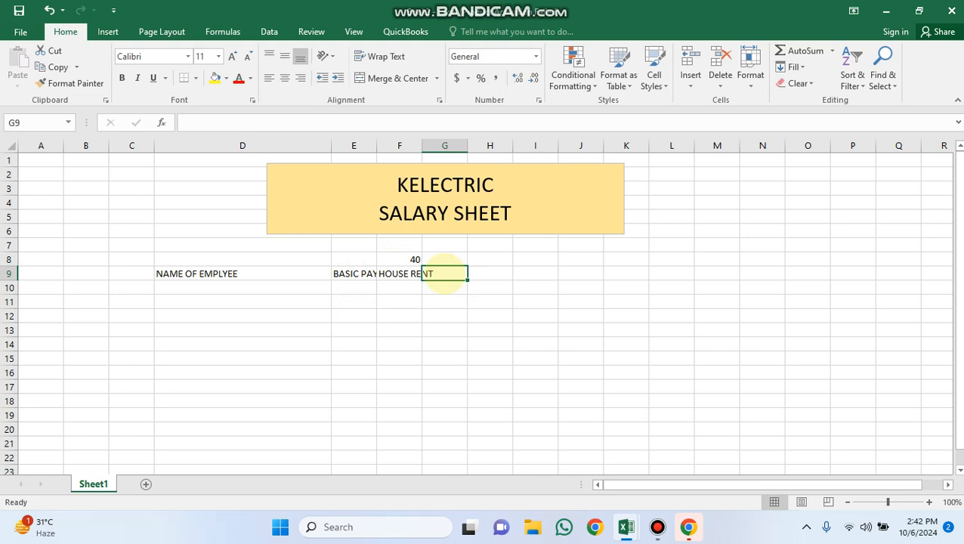
type("MEDICAL")
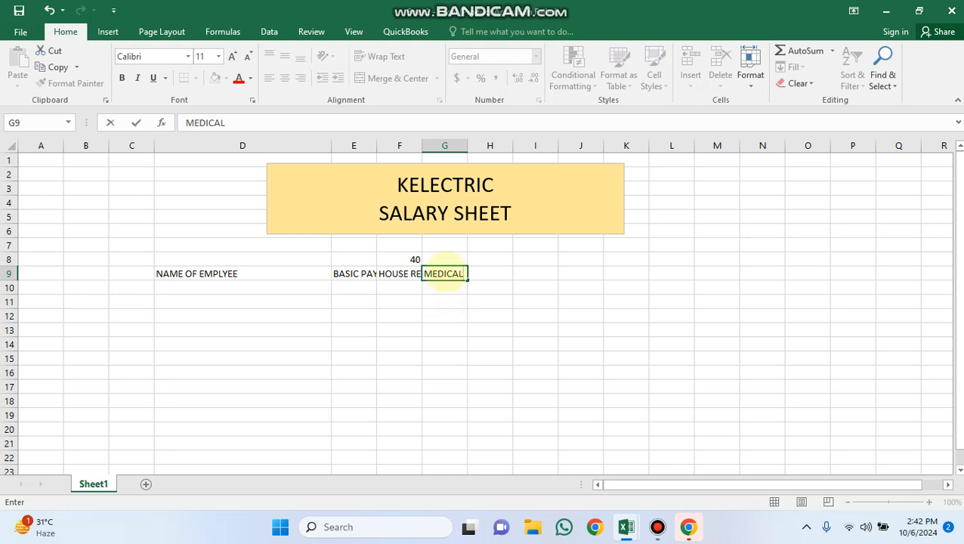
left_click(451, 260)
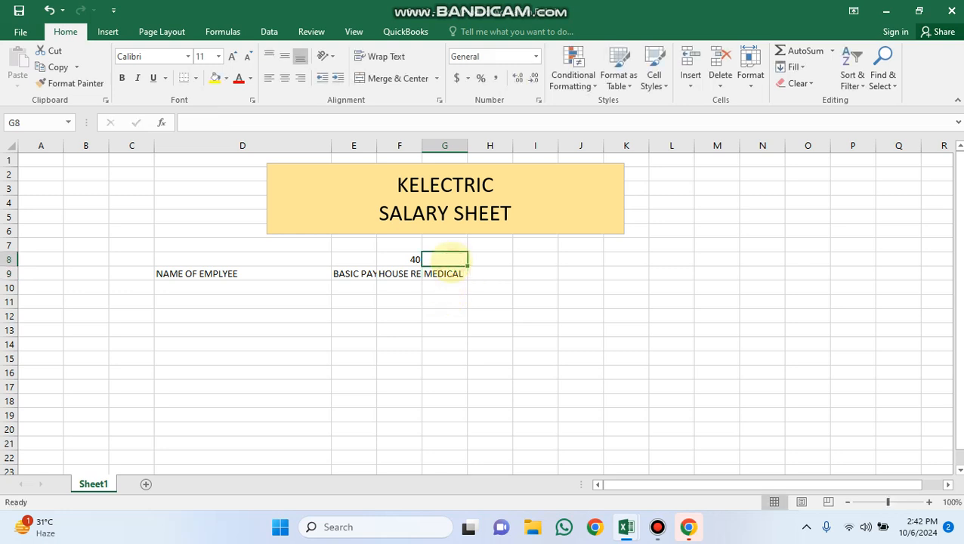
type("35")
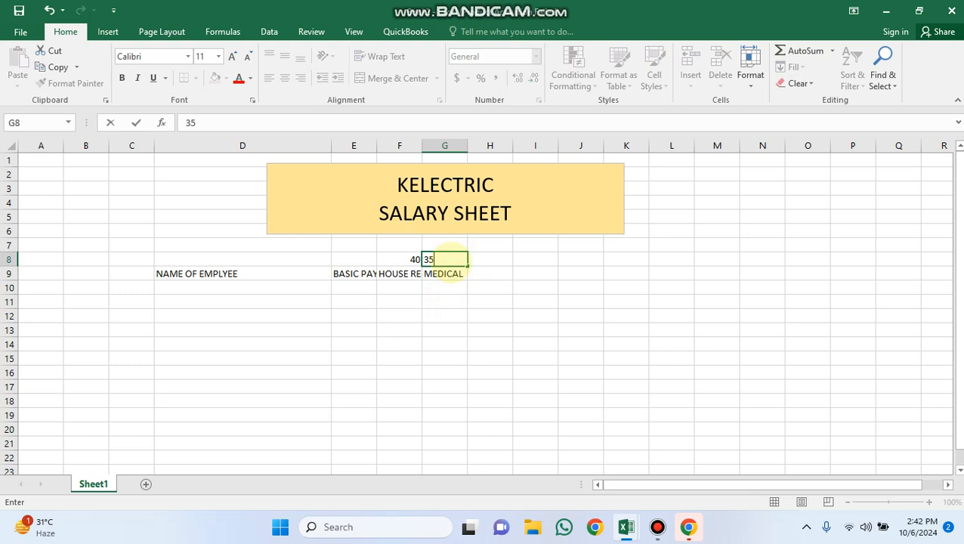
Enter the header PETROL in cell H9 and its rate 45 above it in H8
left_click(497, 274)
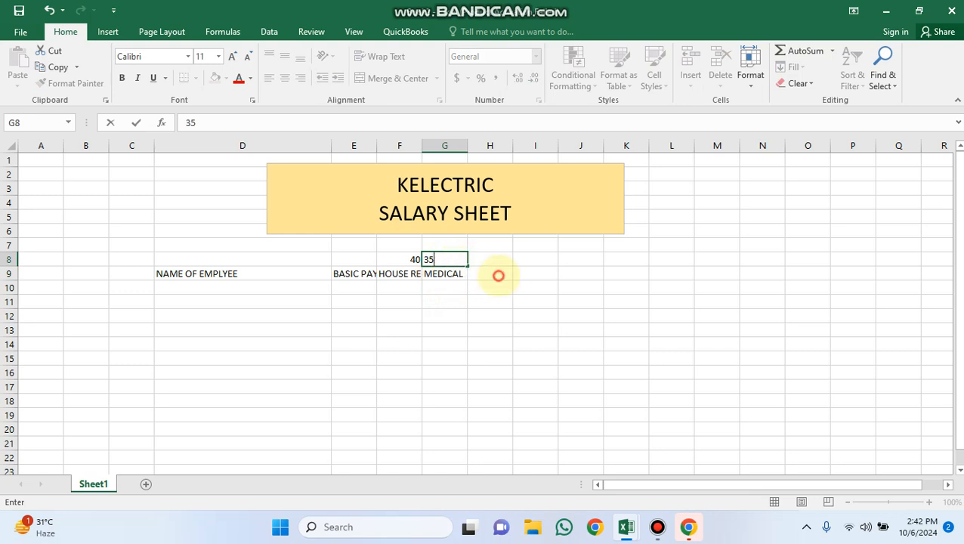
type("PETROL")
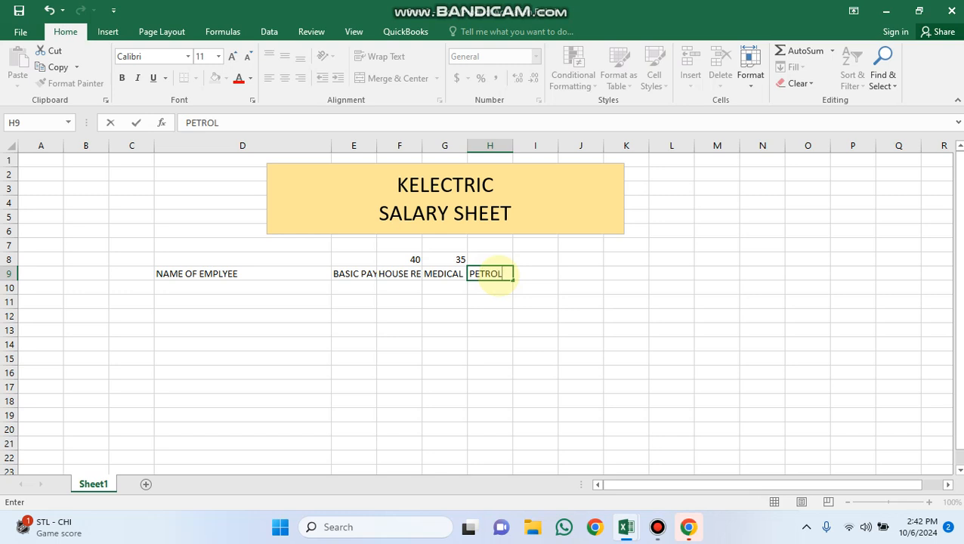
left_click(482, 259)
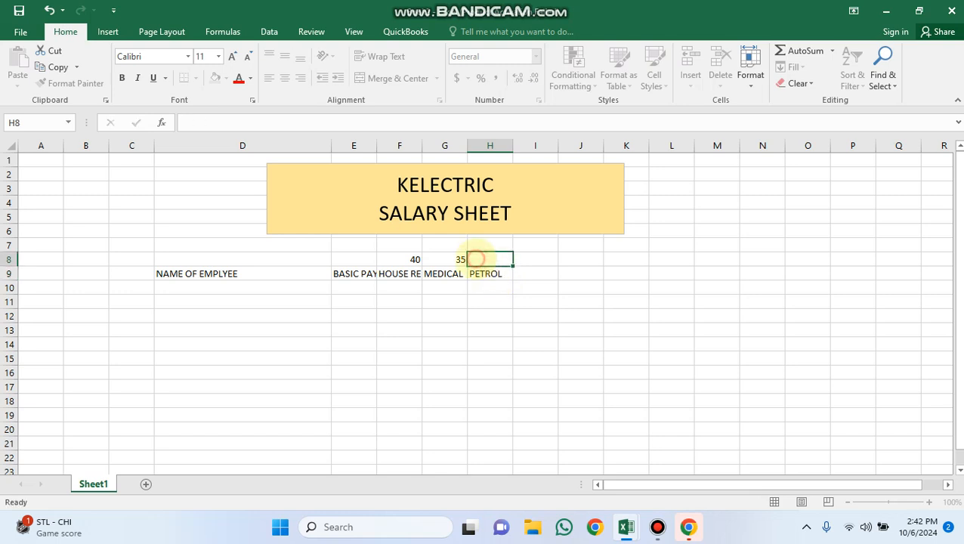
type("45")
Enter the header BF in cell I9 and its rate 2.5 above it in I8
left_click(535, 274)
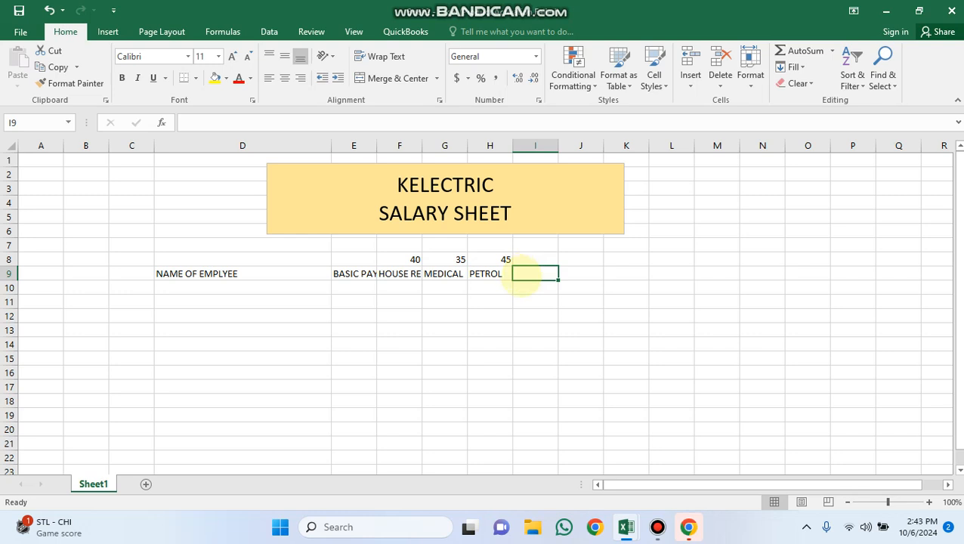
type("B")
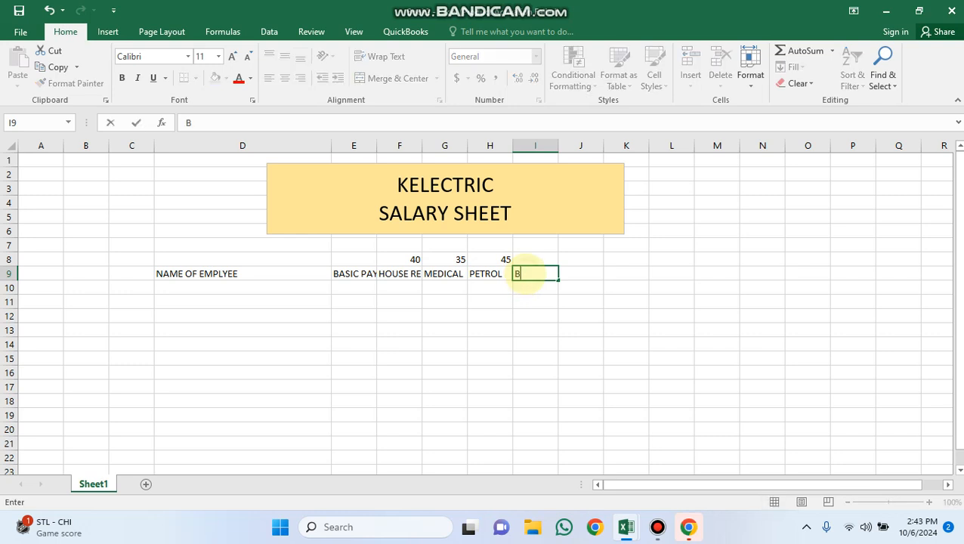
type("F")
left_click(531, 260)
type("2.5")
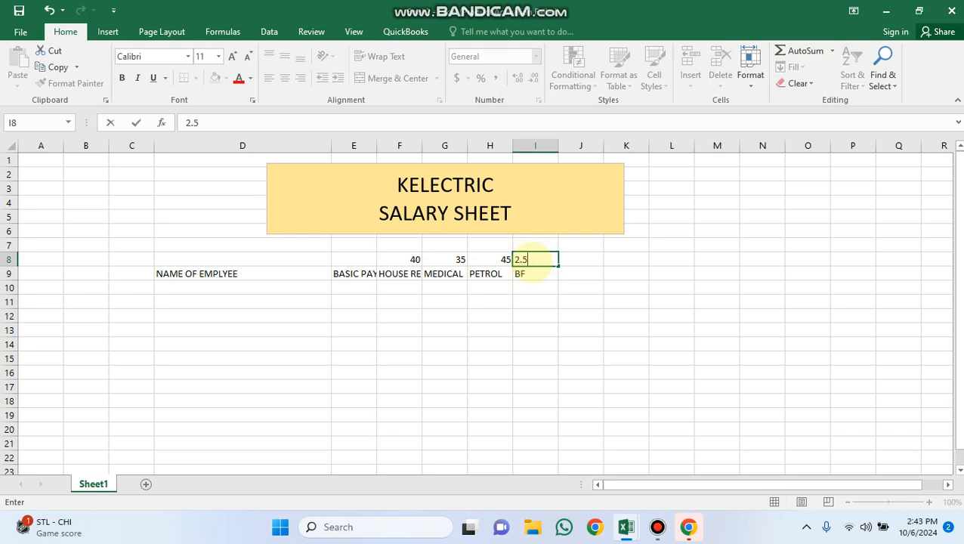
left_click(581, 274)
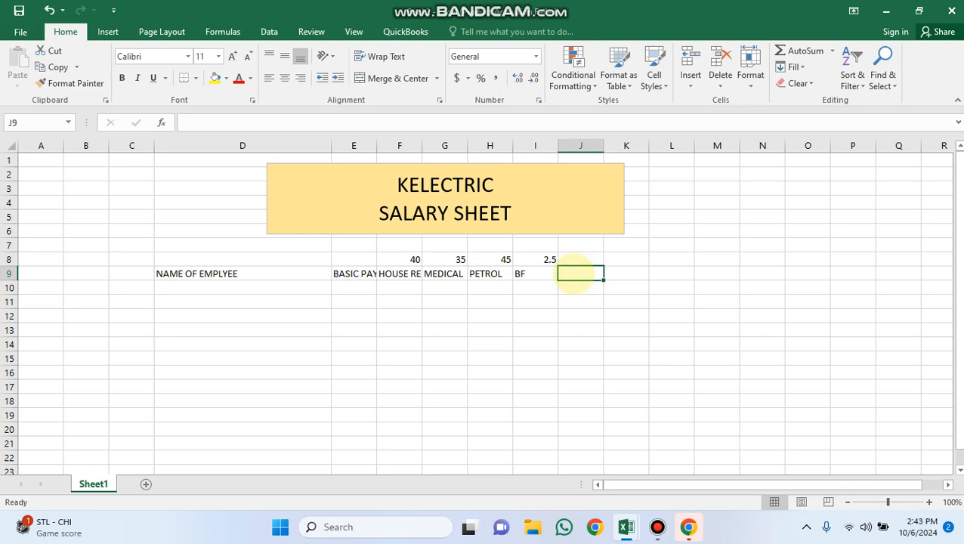
Save the workbook to the Desktop under the file name SALARY SHEET
key("ctrl+s")
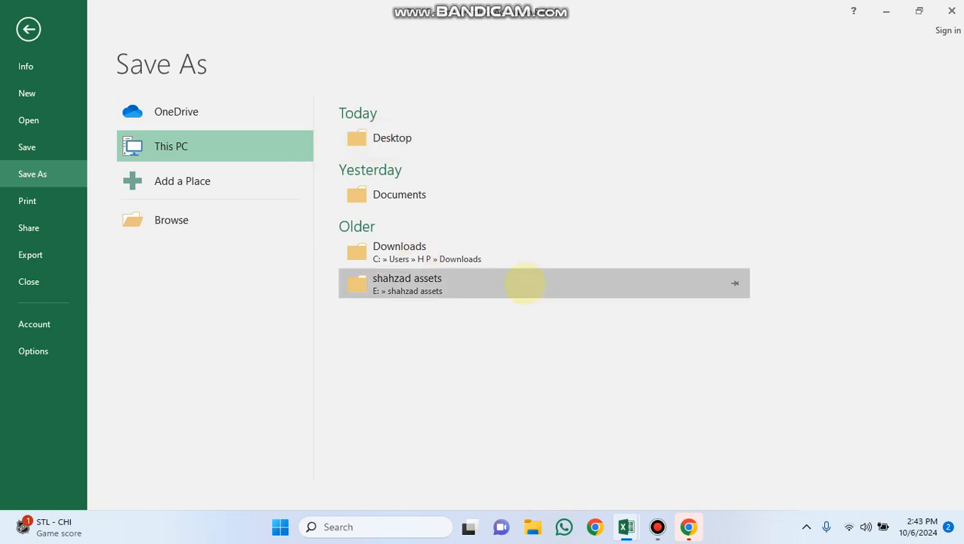
left_click(525, 285)
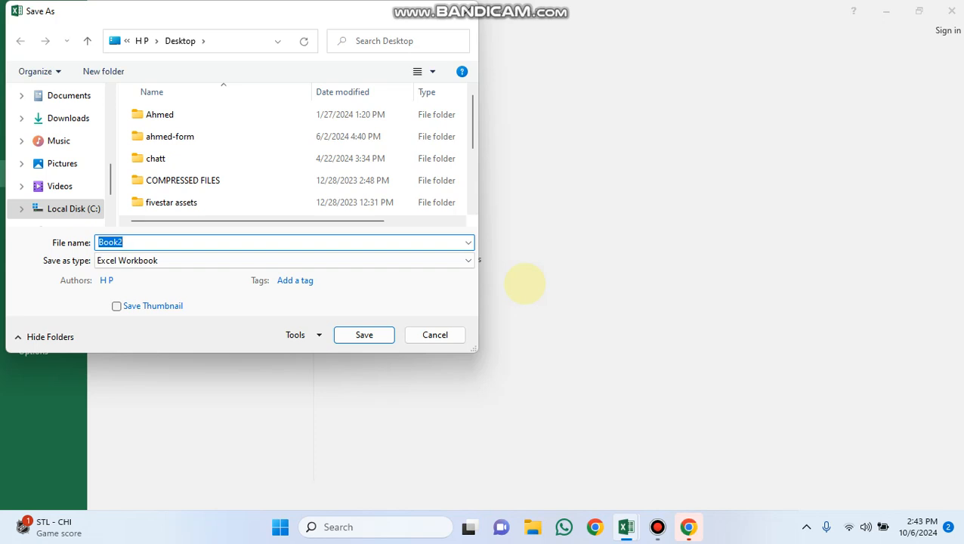
type("SALAR")
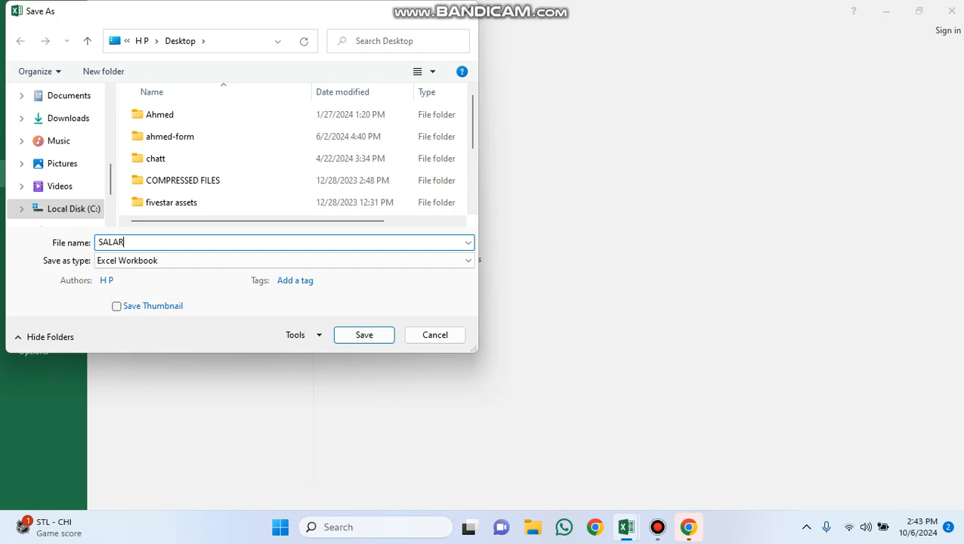
type("Y SHEET")
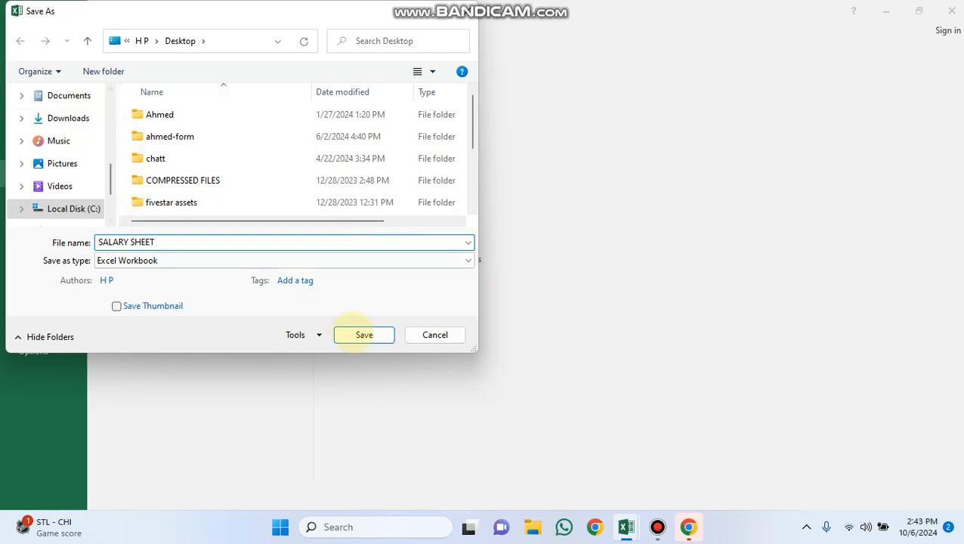
left_click(364, 335)
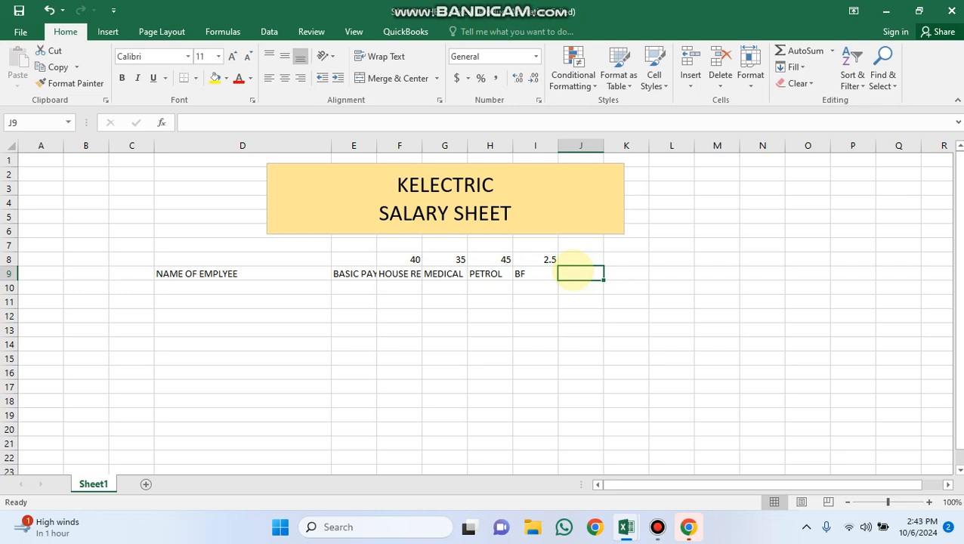
Enter the headers ABSENT DAYS in cell J9 and ABSENT AMOUNT in cell K9
type("ABSENT DAYS")
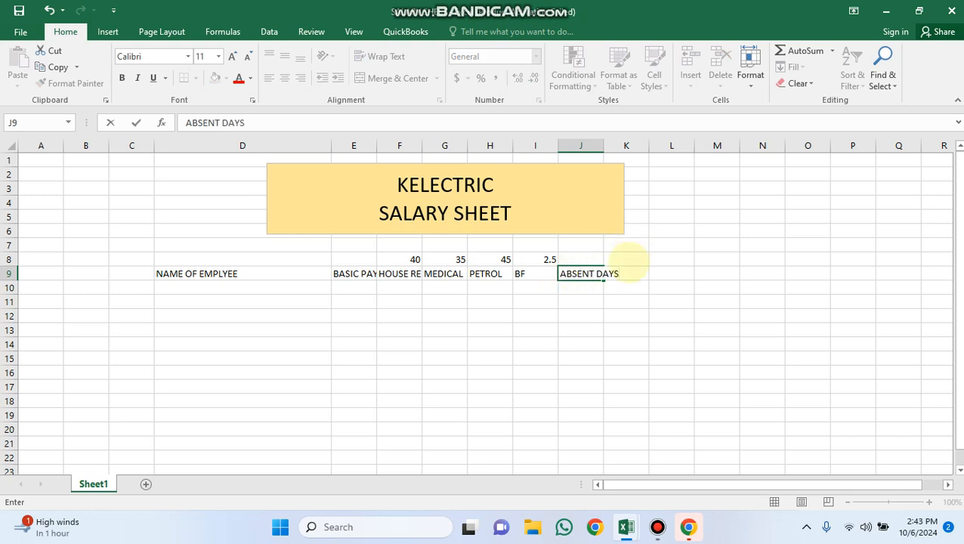
left_click(635, 272)
type("ABSENT AMOUNT")
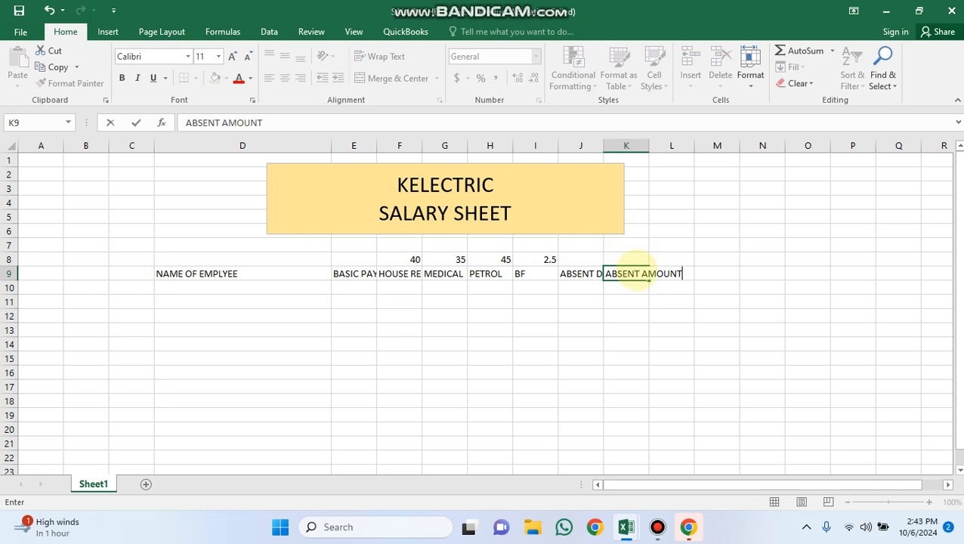
left_click(664, 303)
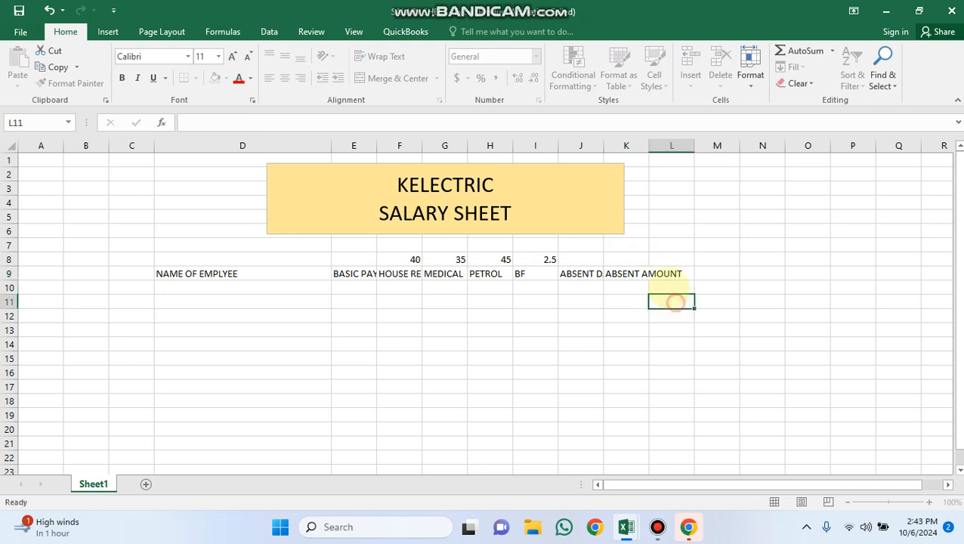
Enter the header TAX in cell L9 and its rate 15 above it in L8
left_click(671, 275)
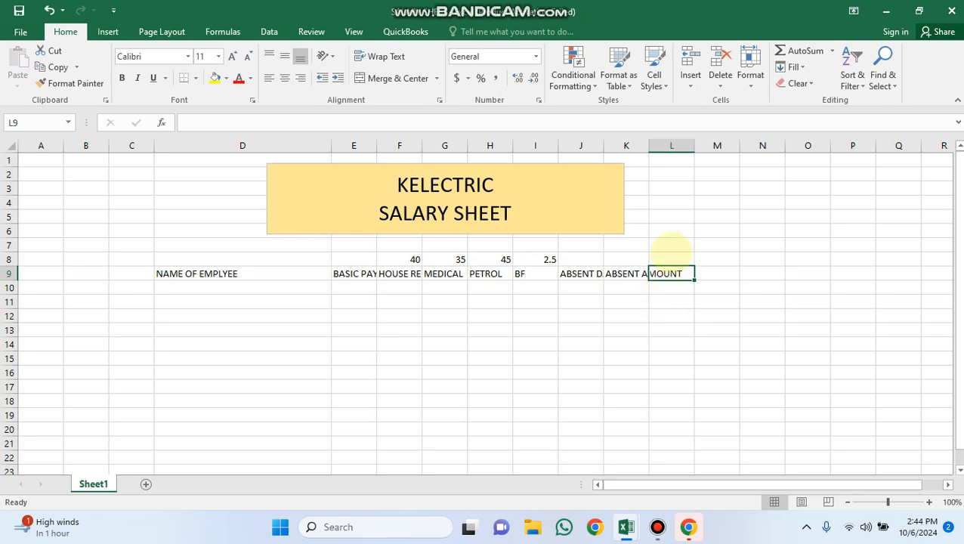
type("TAX")
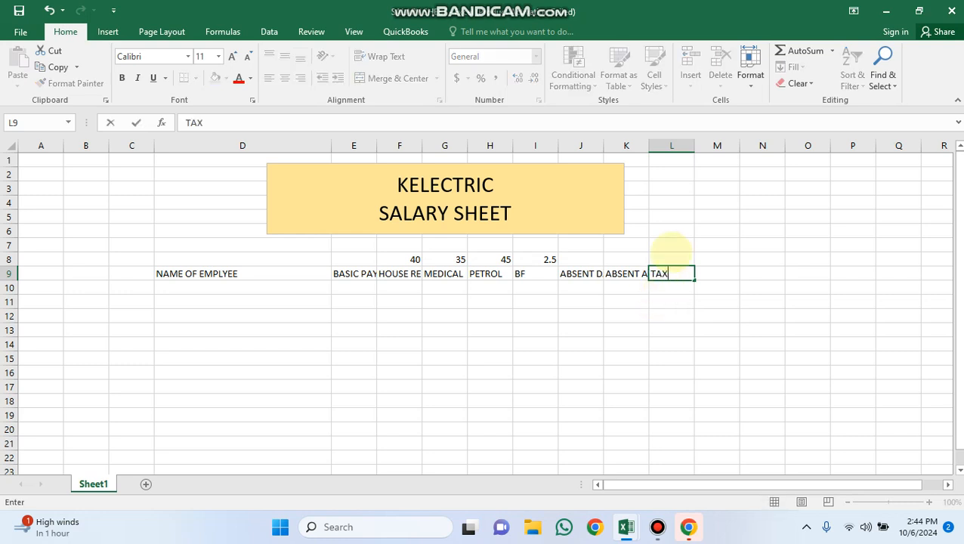
key("Return")
left_click(671, 259)
type("15")
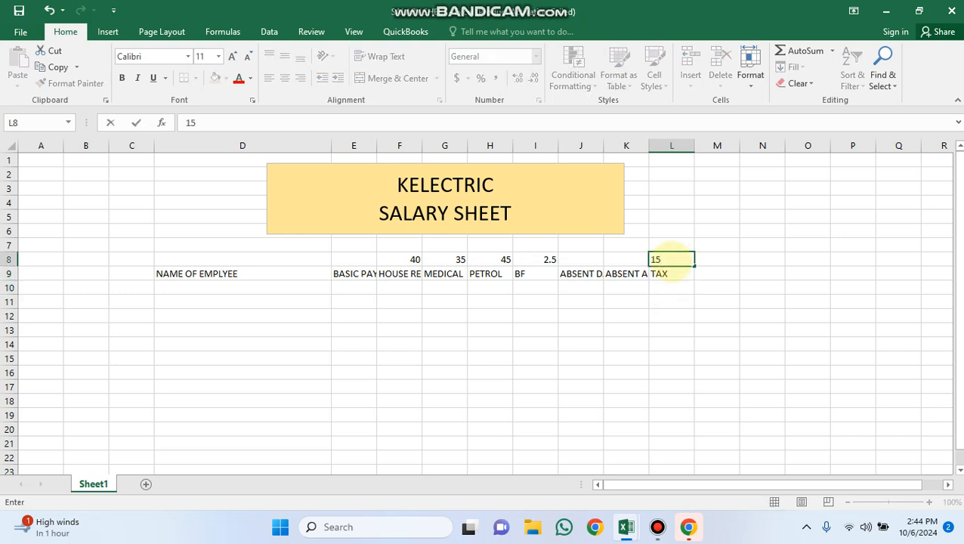
left_click(669, 288)
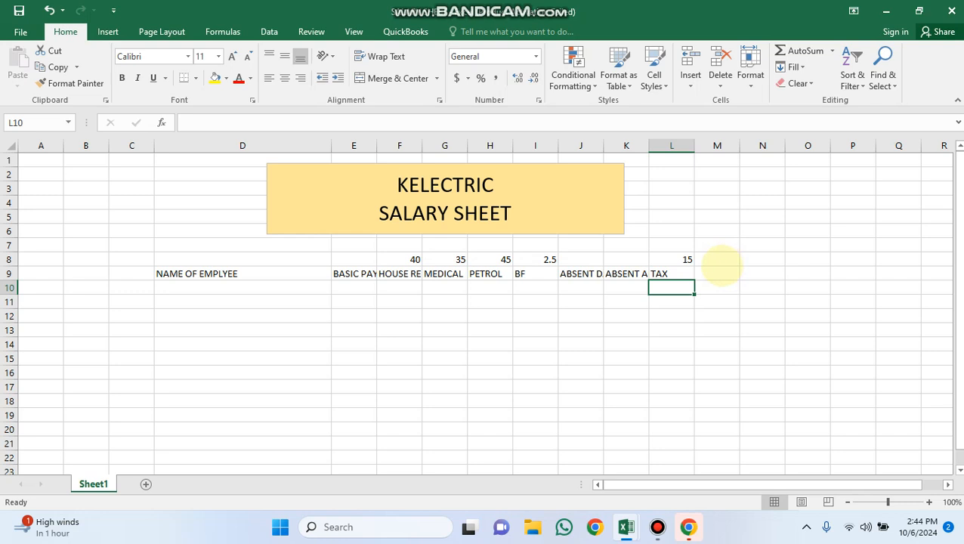
Enter the header NET PAY in cell M9
left_click(717, 273)
type("NET PAY")
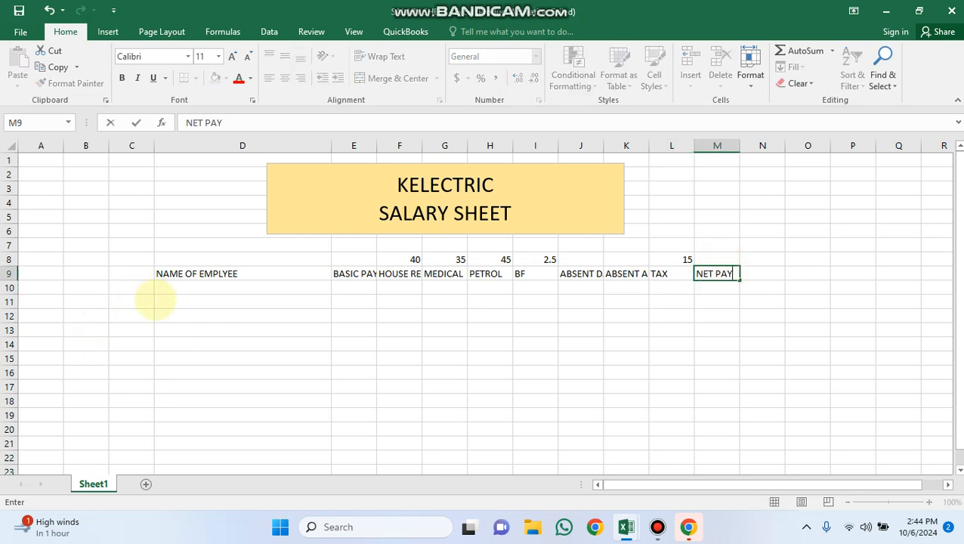
left_click(429, 333)
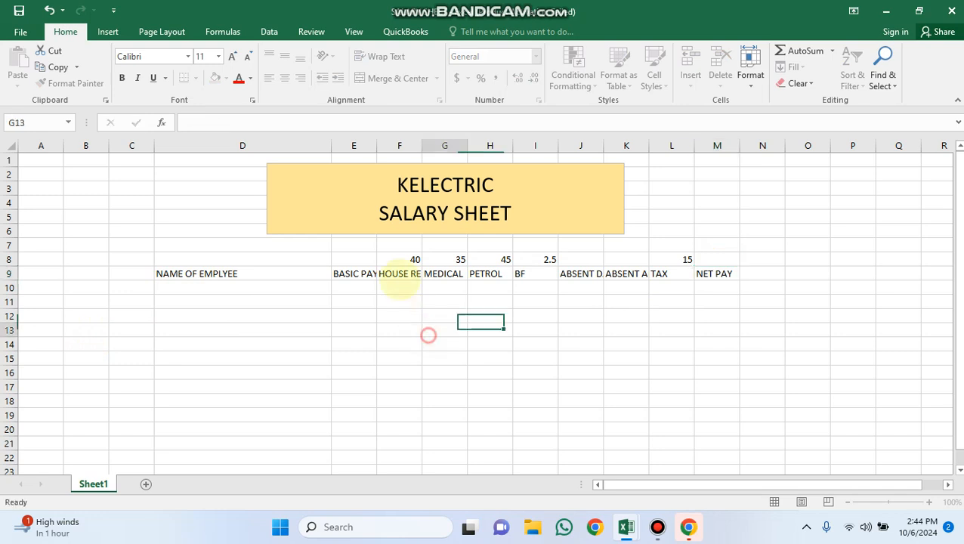
left_click(354, 145)
right_click(359, 143)
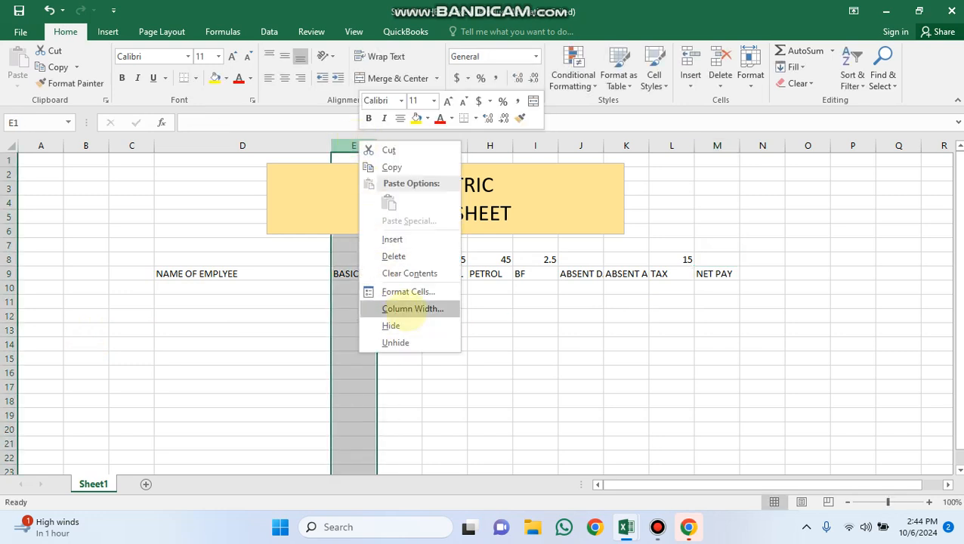
left_click(423, 308)
left_click(453, 274)
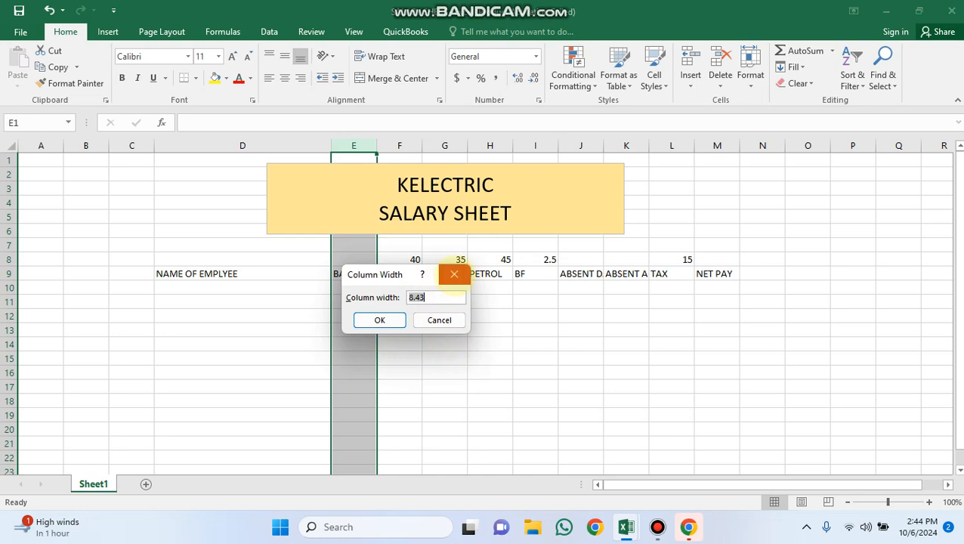
left_click(515, 362)
Set the width of columns E through M to 11
left_click_drag(354, 145, 714, 145)
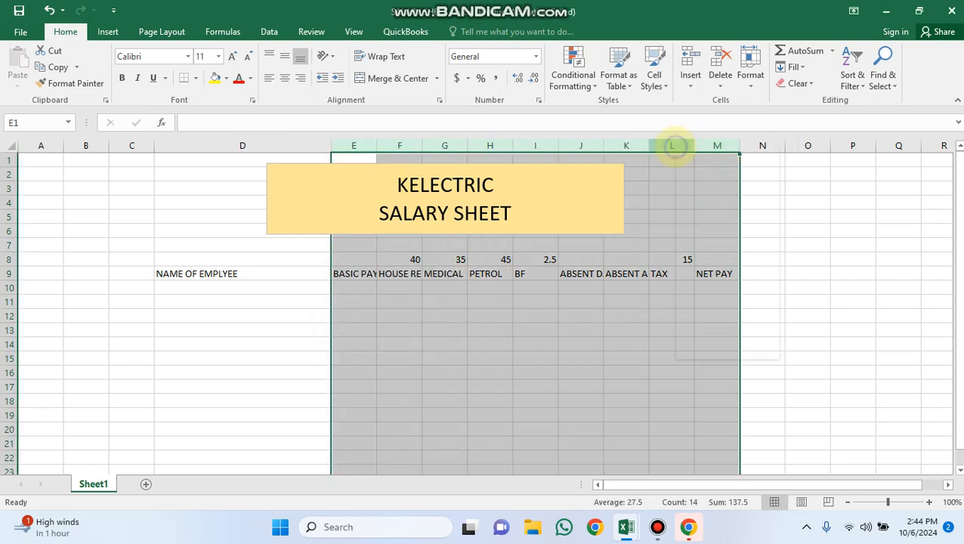
right_click(671, 145)
left_click(722, 316)
type("11")
left_click(696, 327)
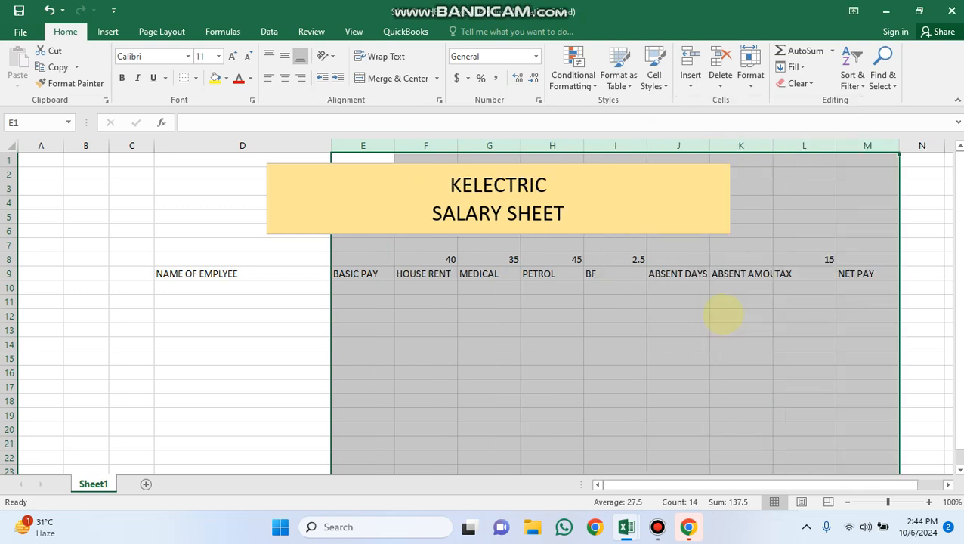
left_click(591, 331)
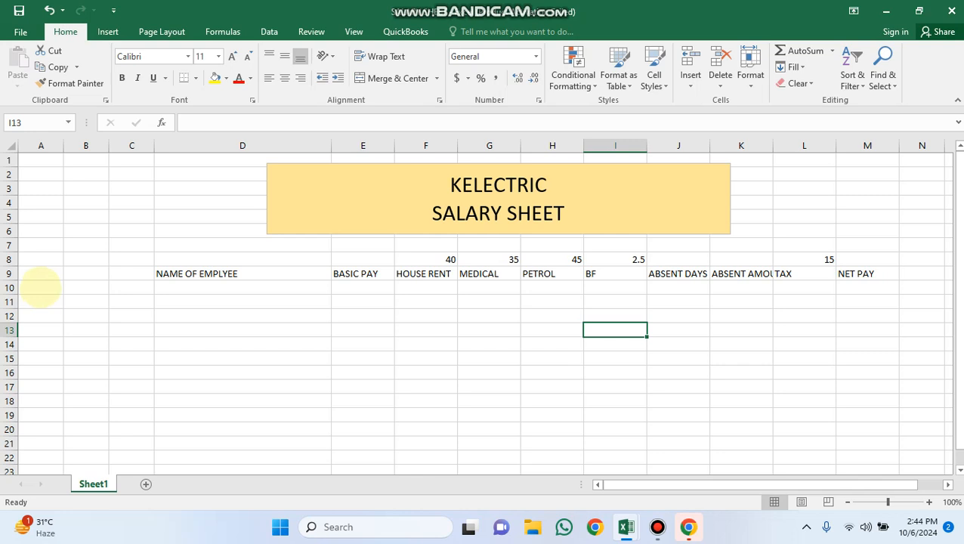
Increase the height of row 9 to about double and wrap the text of the headers in D9:M9
left_click_drag(9, 281, 9, 297)
left_click(237, 318)
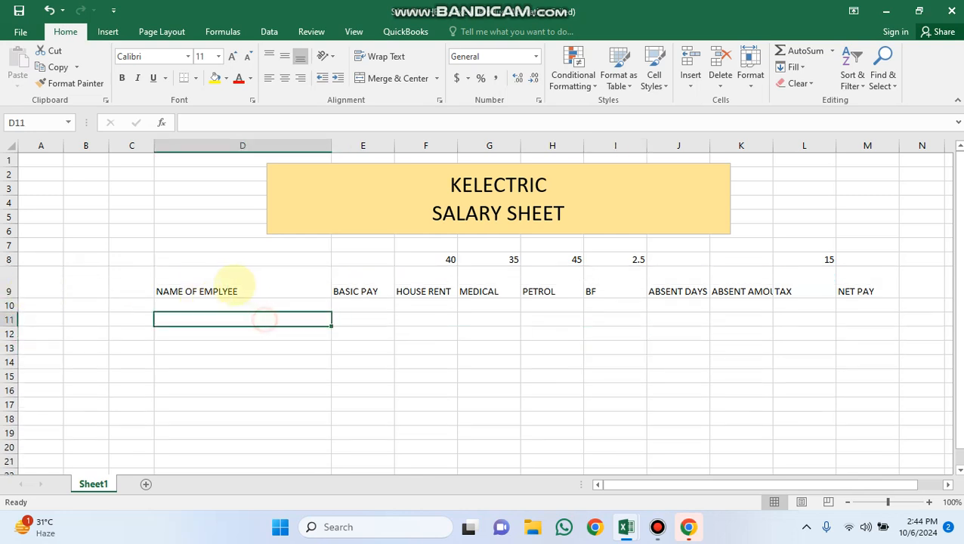
left_click_drag(237, 287, 362, 291)
left_click_drag(538, 291, 854, 291)
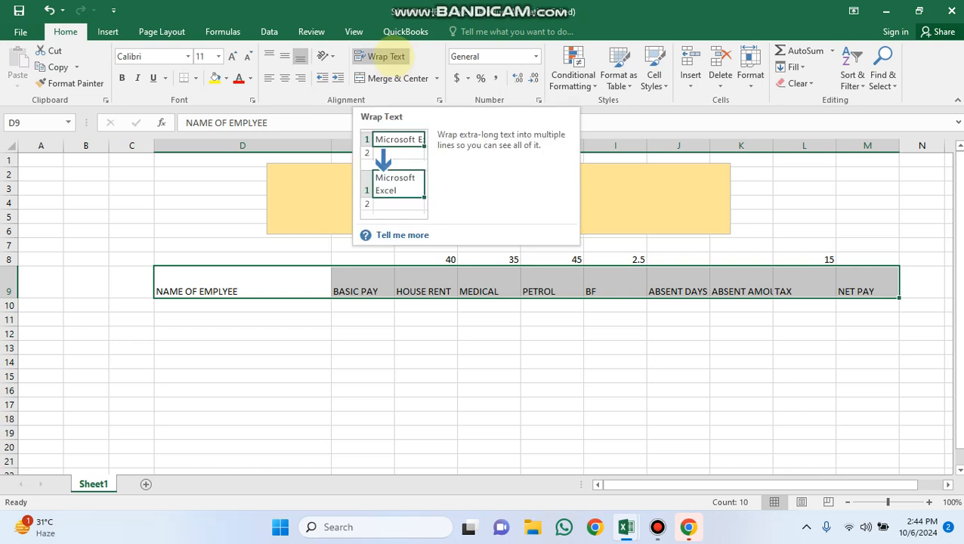
left_click(391, 56)
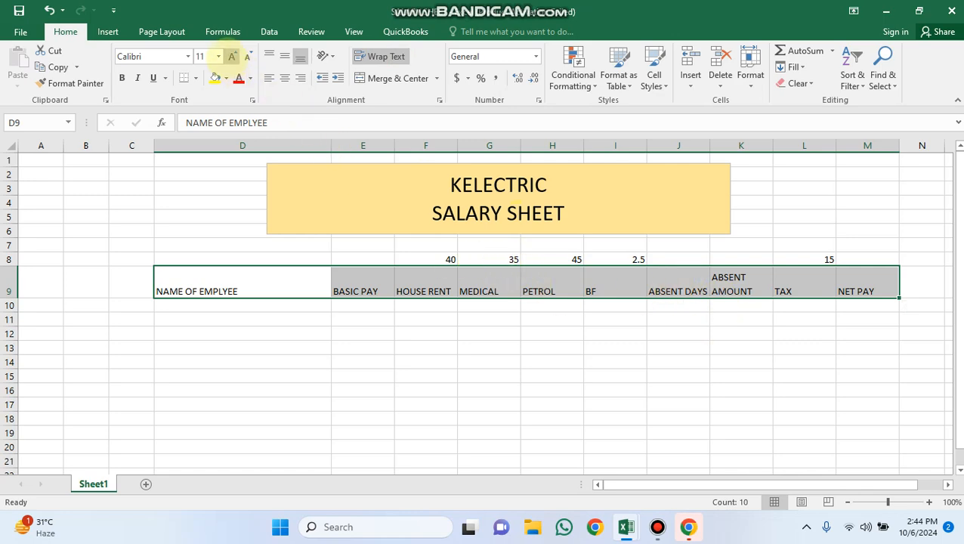
Set the headers in D9:M9 to font size 14 and center them both horizontally and vertically
left_click(219, 56)
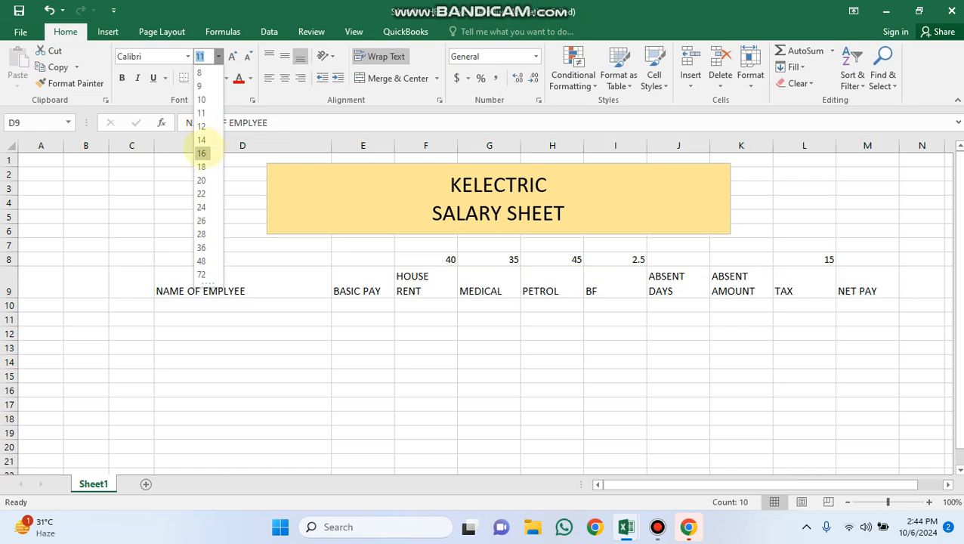
left_click(201, 148)
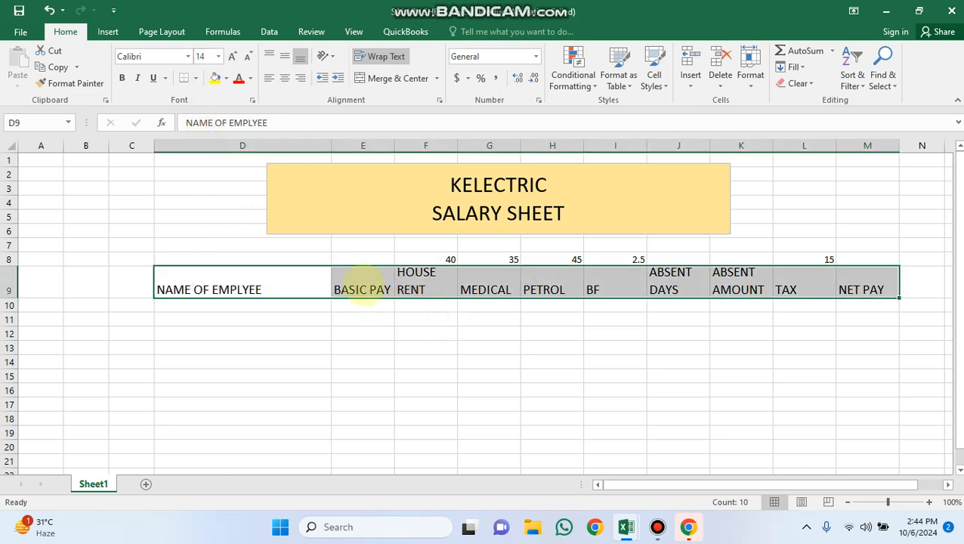
left_click(285, 78)
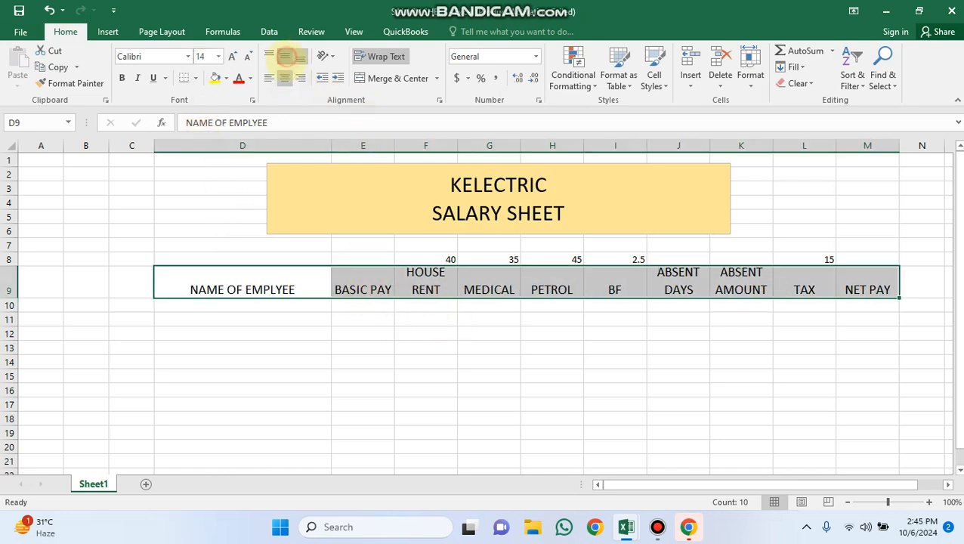
left_click(285, 56)
left_click(592, 320)
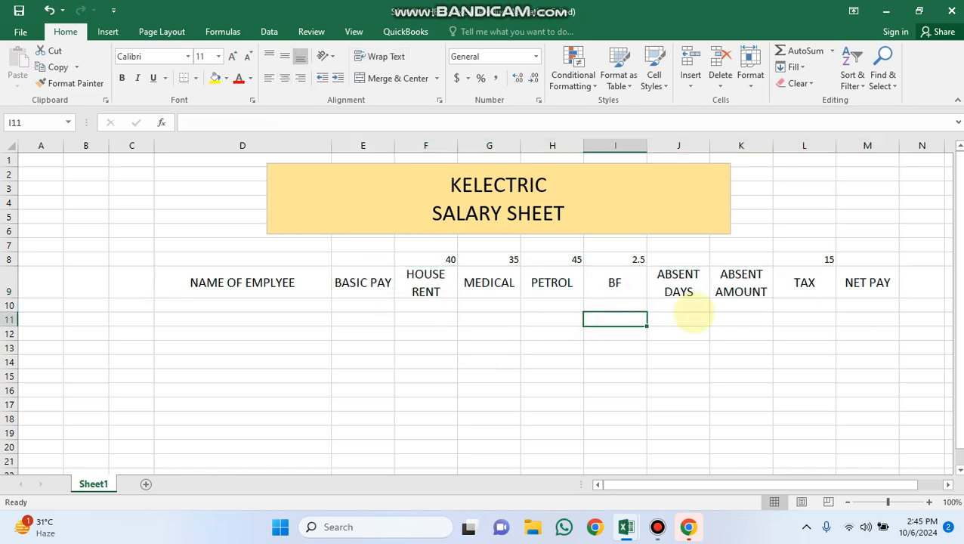
Try a light gold fill on the header cells D9:M9
left_click_drag(195, 279, 869, 282)
left_click(225, 78)
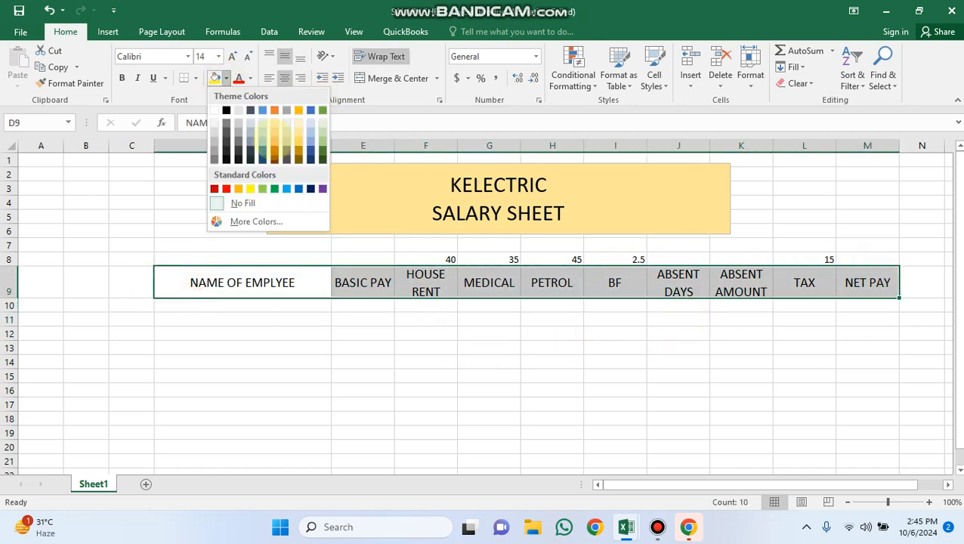
left_click(305, 145)
left_click(495, 405)
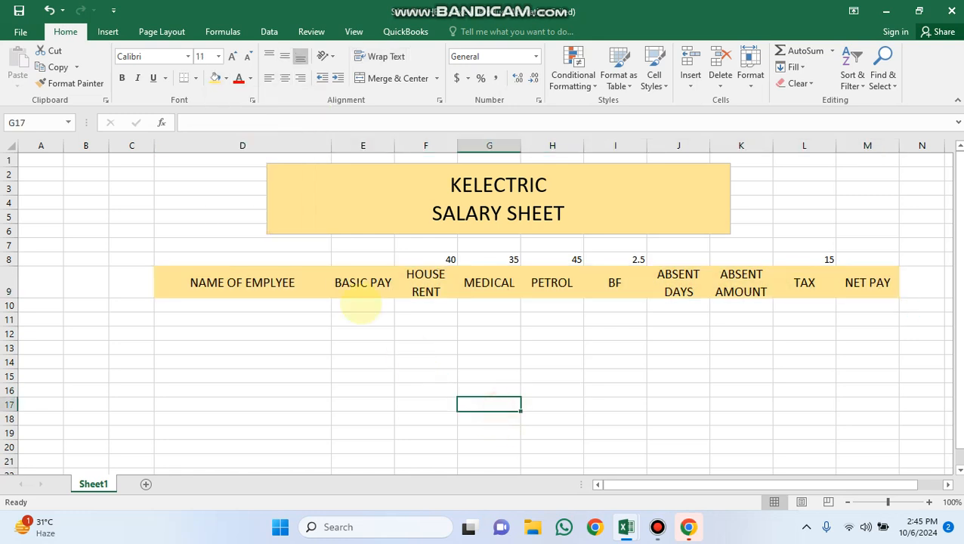
Fill the header cells D9:M9 with a light blue theme color
left_click_drag(198, 285, 883, 283)
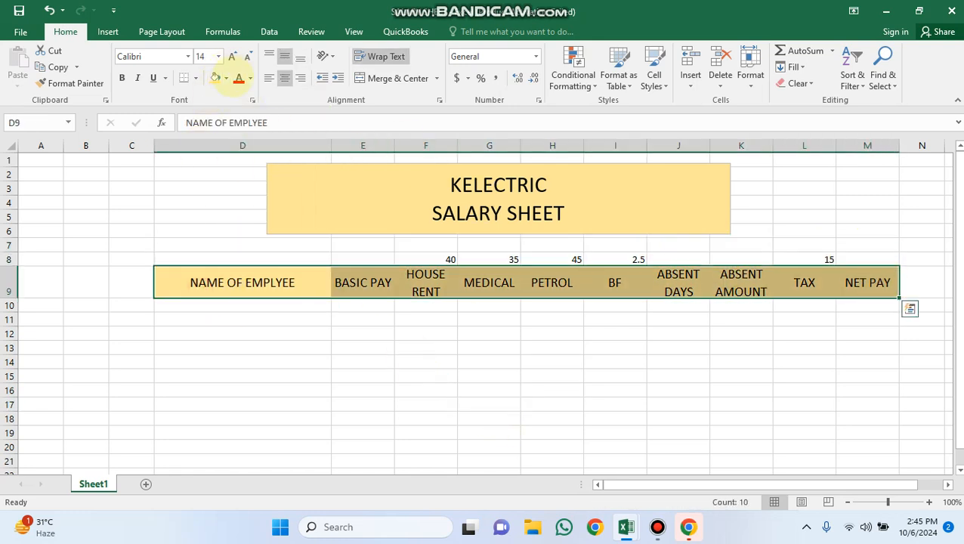
left_click(226, 78)
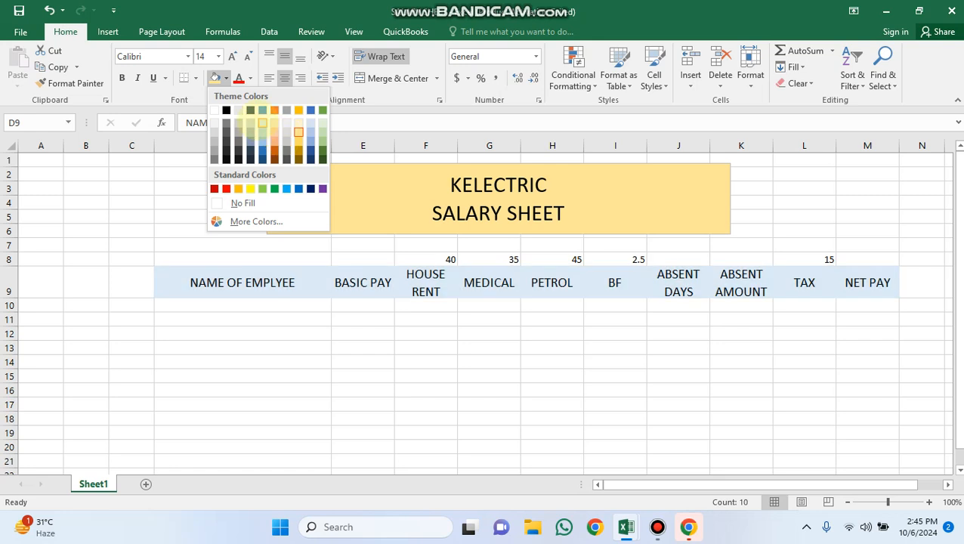
left_click(311, 124)
left_click(370, 363)
Apply All Borders to the table range D9:M19
left_click_drag(211, 267, 868, 437)
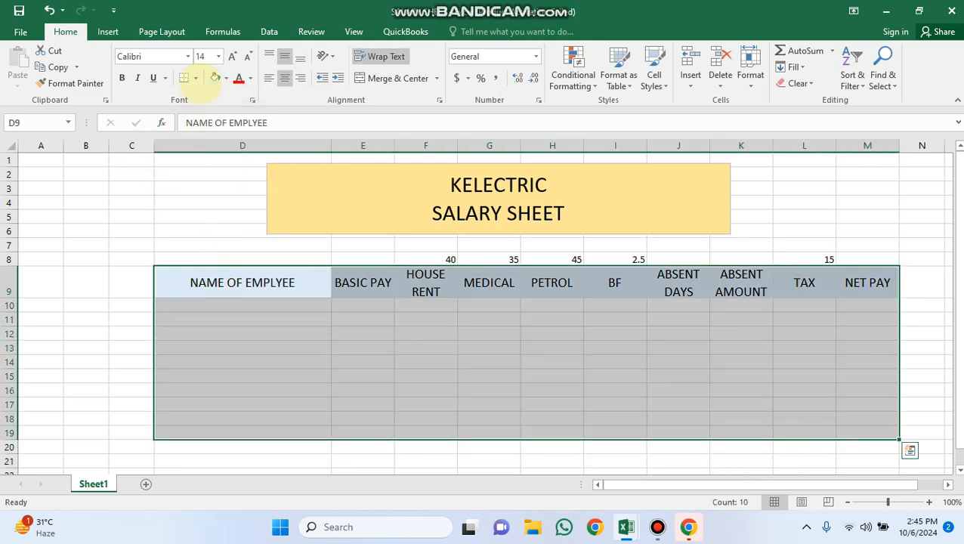
left_click(195, 78)
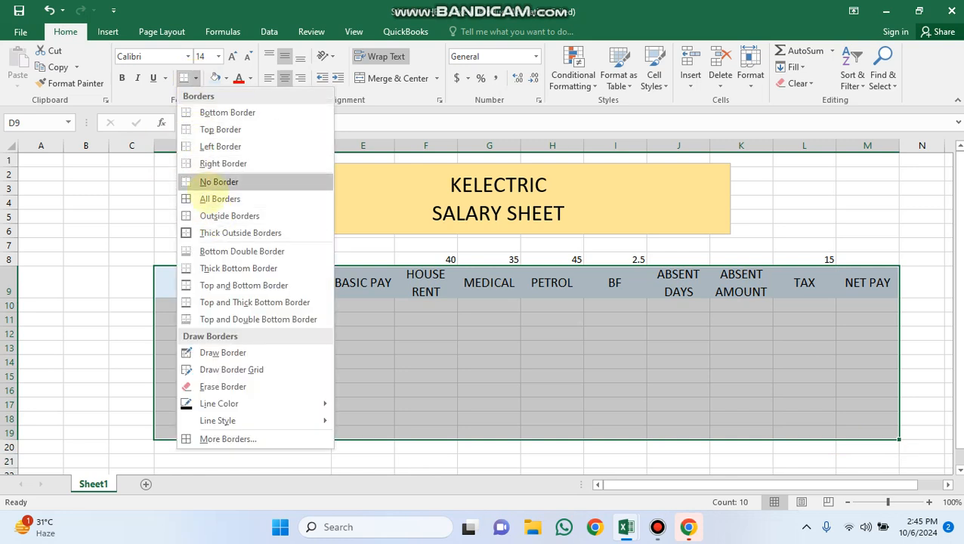
left_click(208, 198)
left_click(390, 317)
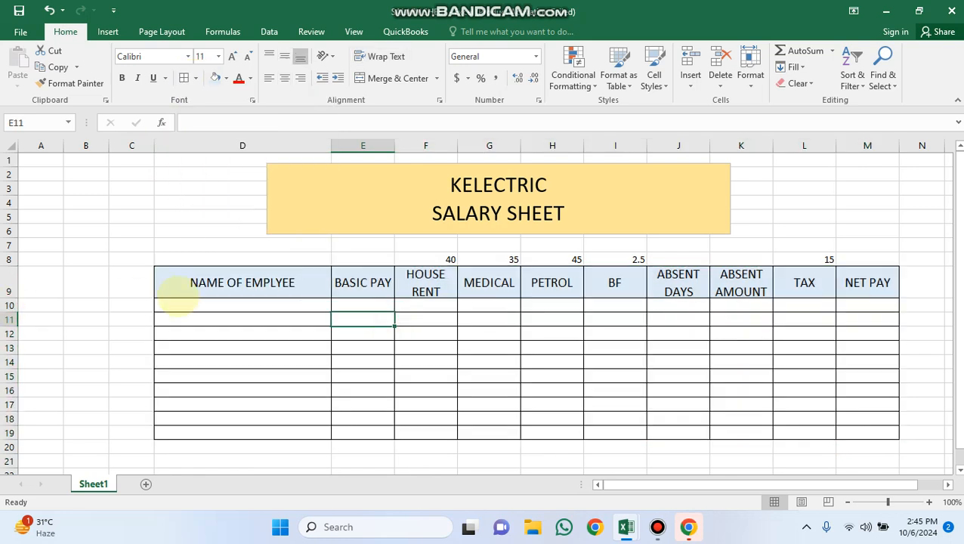
left_click(9, 291)
right_click(25, 281)
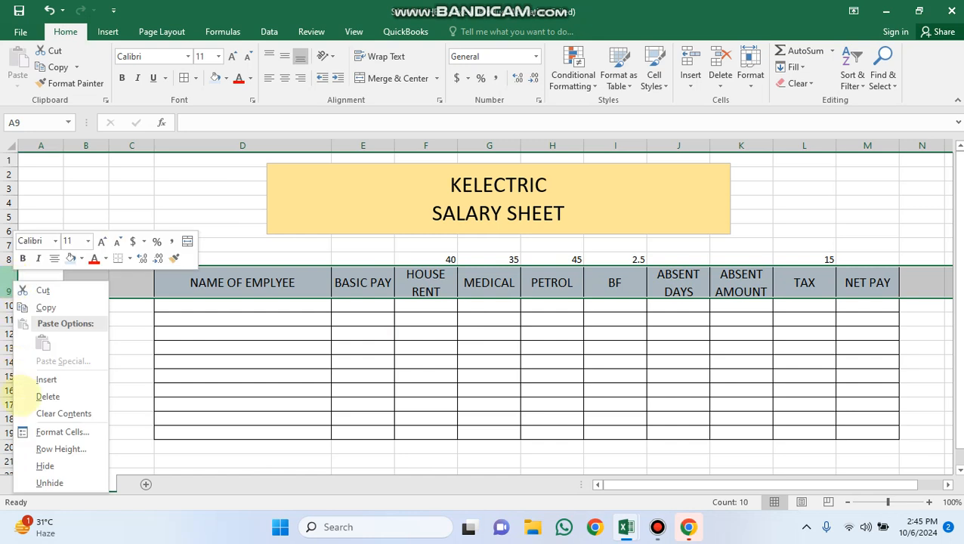
left_click(61, 447)
left_click(111, 413)
left_click(256, 379)
Increase the row height of employee table rows 10 to 19
left_click_drag(10, 305, 18, 437)
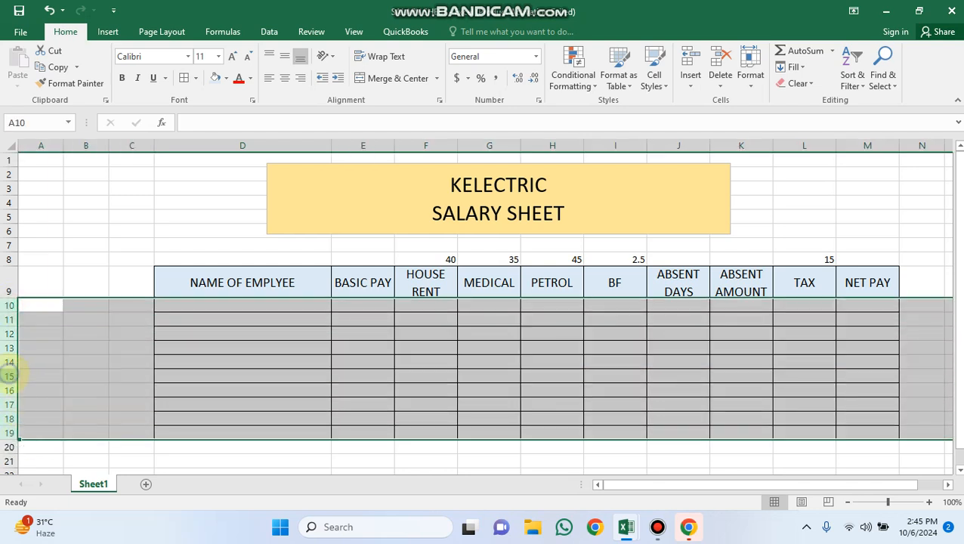
right_click(9, 372)
left_click(47, 328)
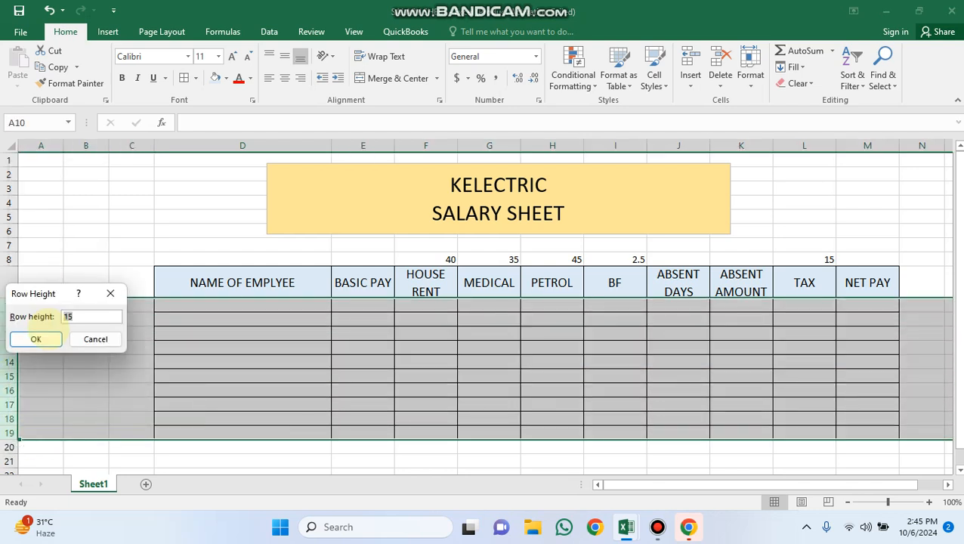
left_click(36, 338)
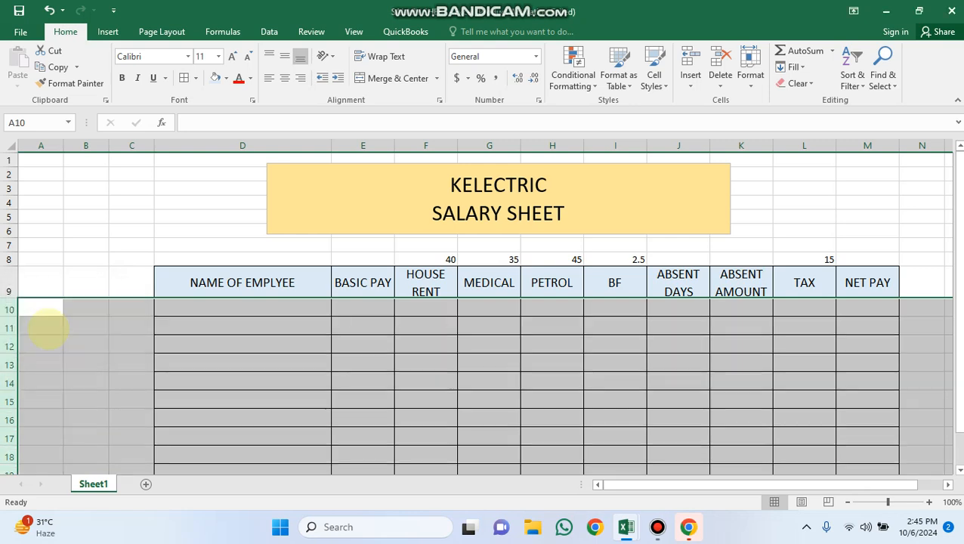
left_click(291, 399)
Enter the first employee's name in D10 and a basic pay of 200000 in E10
left_click(255, 308)
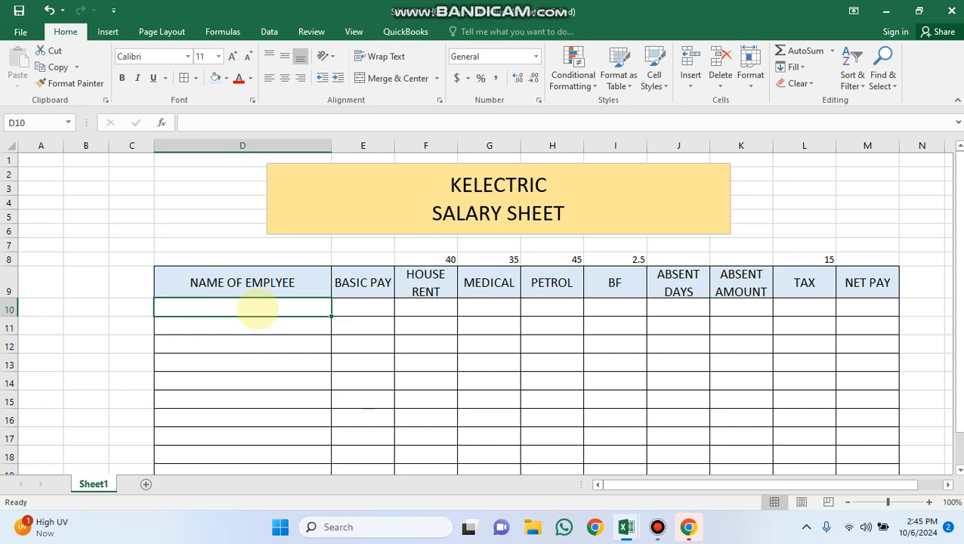
type("SHAHZAD")
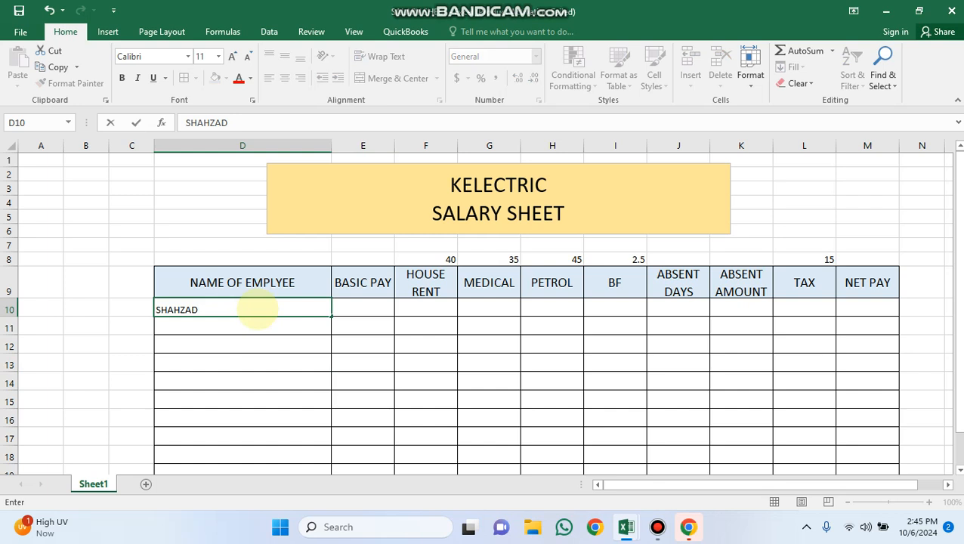
key("Tab")
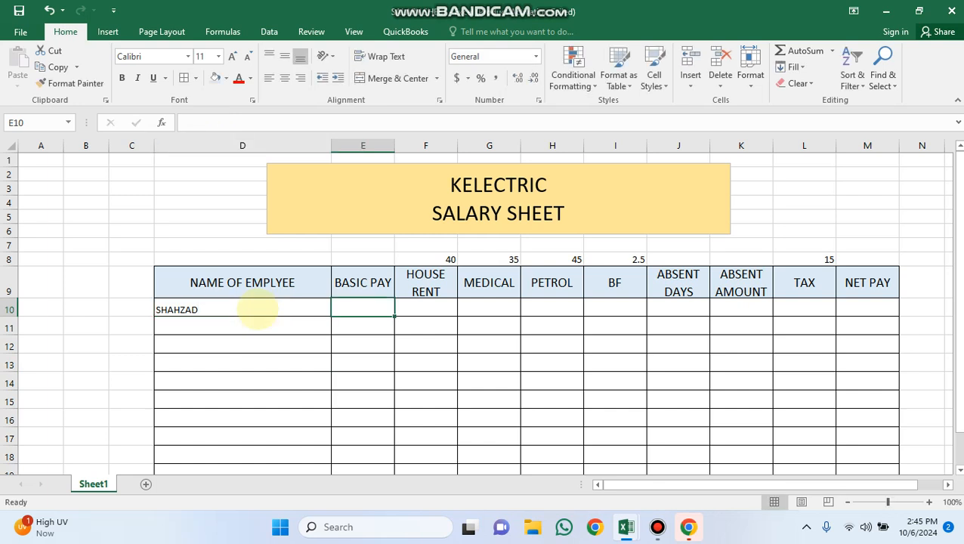
type("200000")
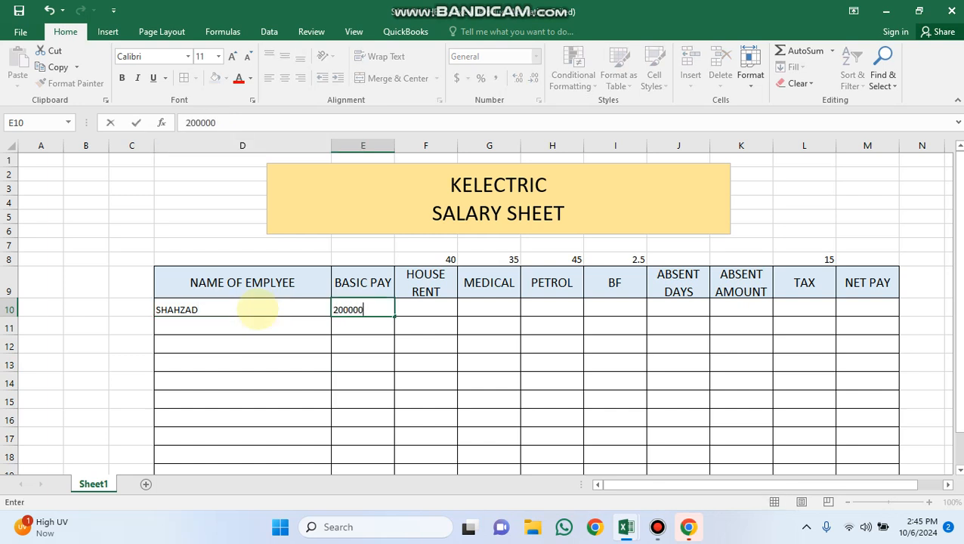
key("Tab")
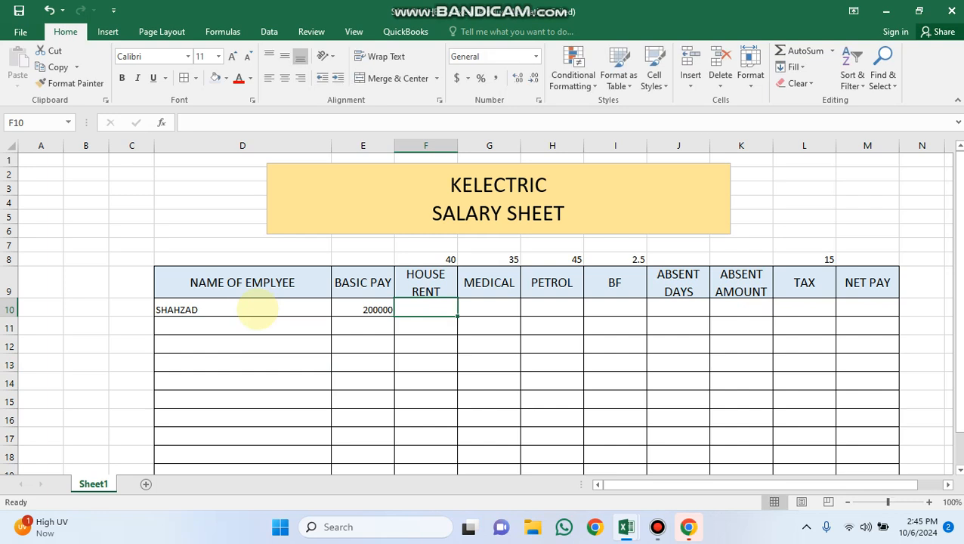
Calculate the first employee's house rent in F10 with the formula =E10*40%
type("=")
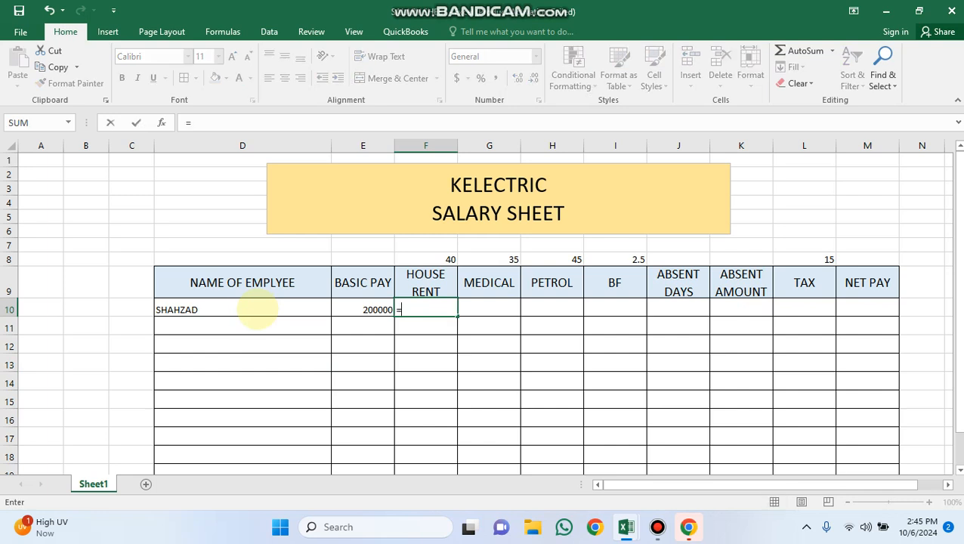
left_click(359, 310)
type("*")
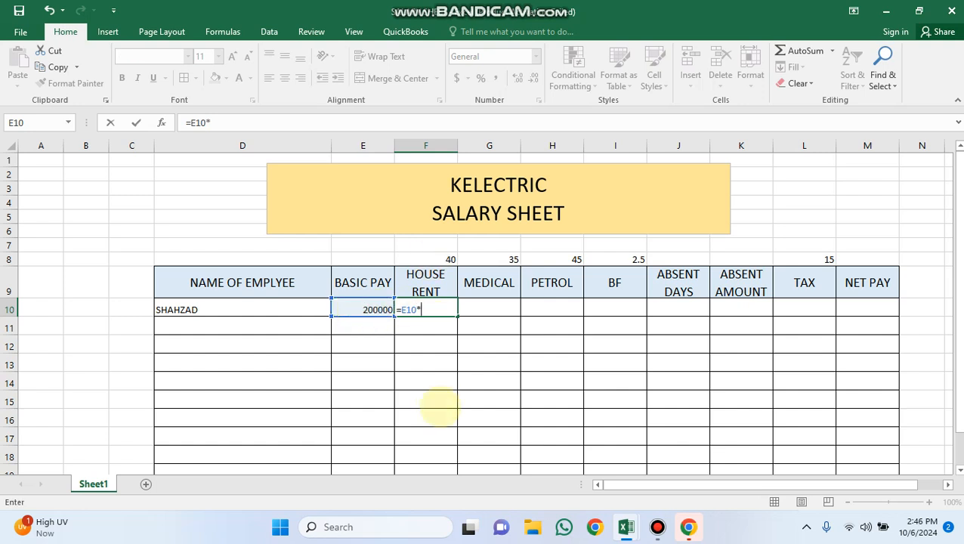
type("40%")
key("Return")
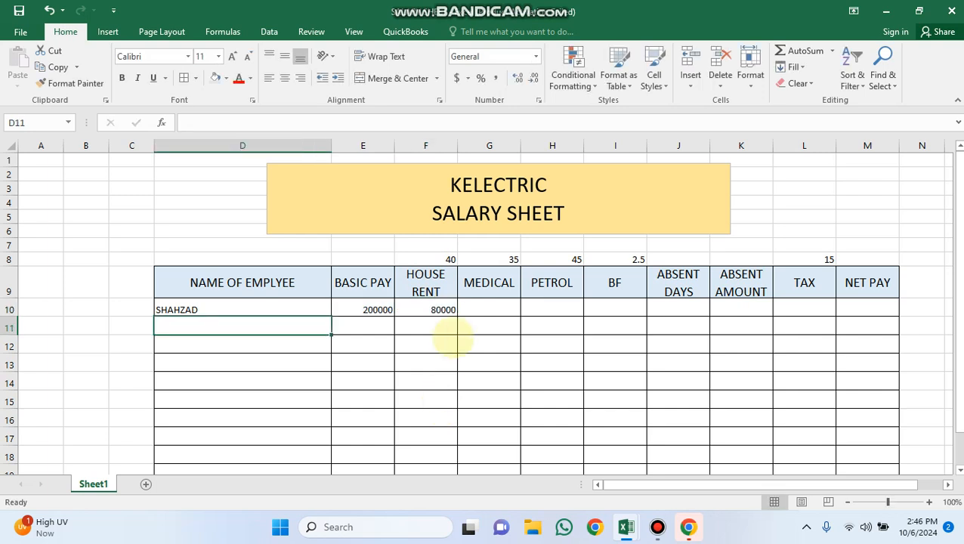
Calculate the first employee's medical allowance in G10 as 35% of the basic pay in E10
left_click(442, 310)
left_click(483, 305)
type("=")
left_click(363, 310)
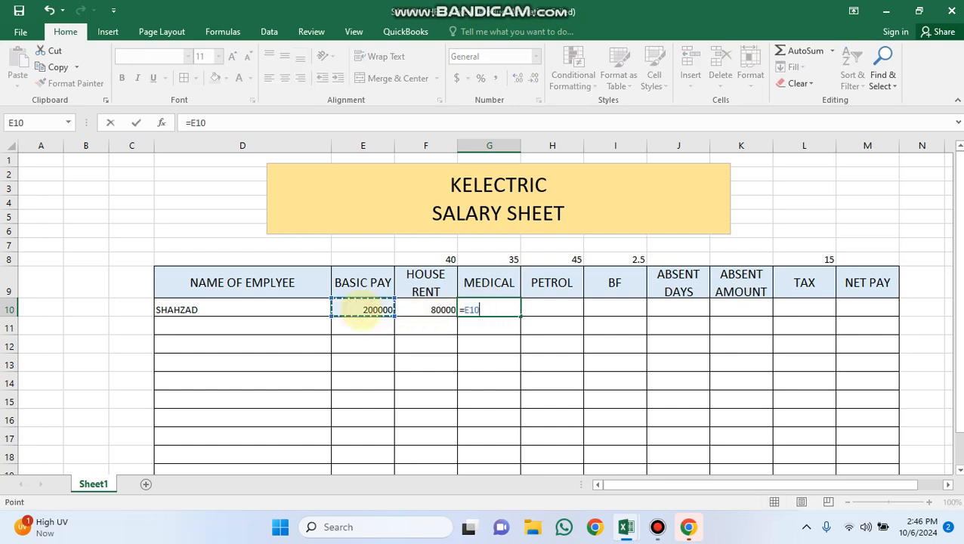
type("*")
key("ctrl+Return")
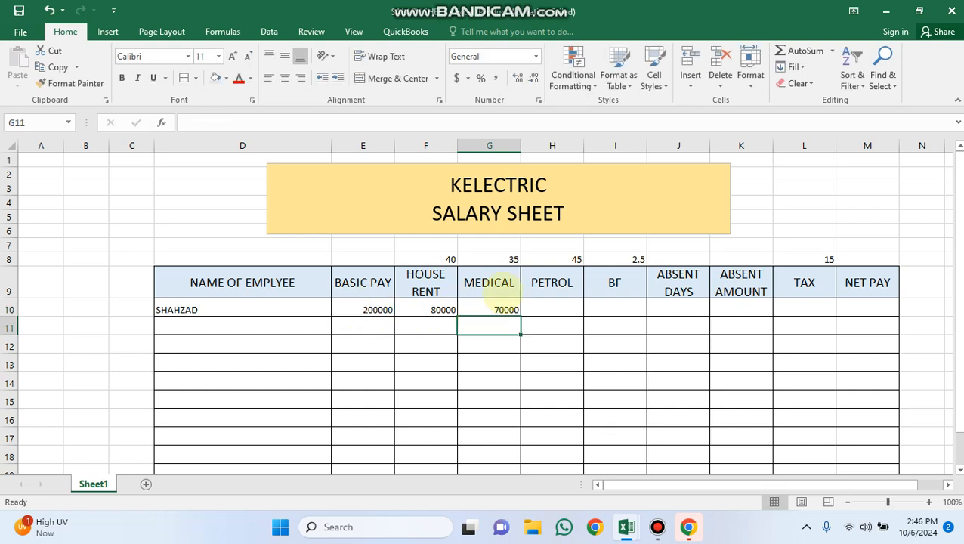
Calculate the first employee's petrol allowance in H10 with the formula =E10*45%
left_click(551, 309)
type("=")
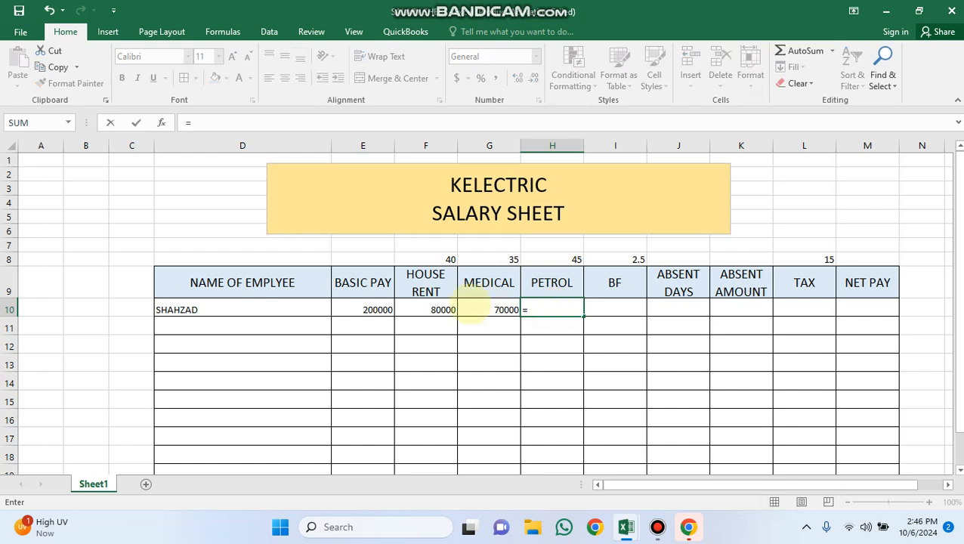
left_click(370, 308)
type("*")
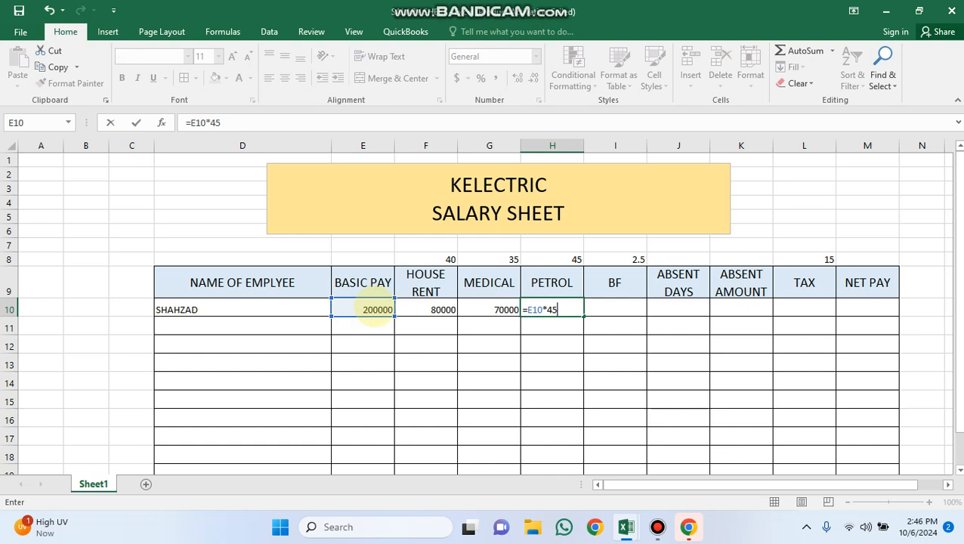
type("45%")
key("Return")
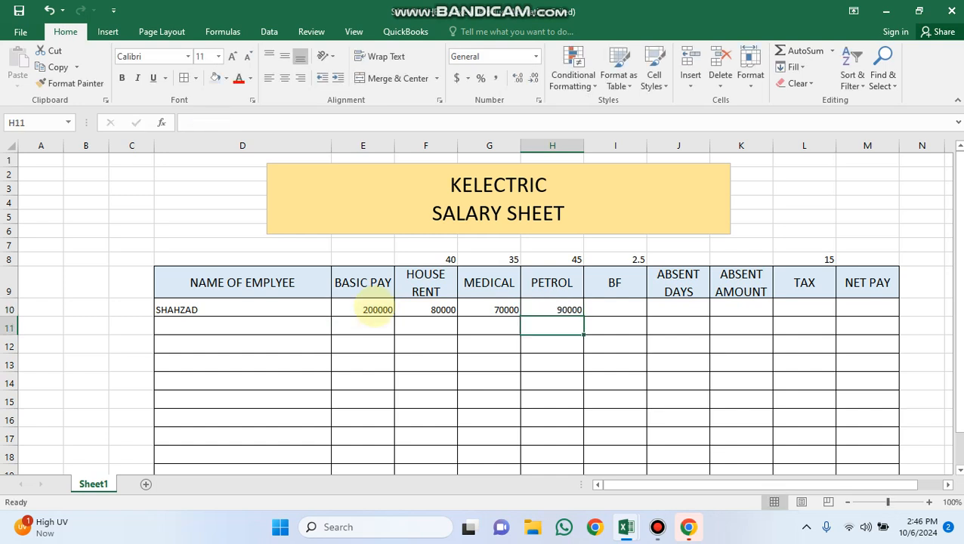
Calculate the first employee's BF amount in I10 with the formula =E10*2.5%
left_click(618, 308)
type("=")
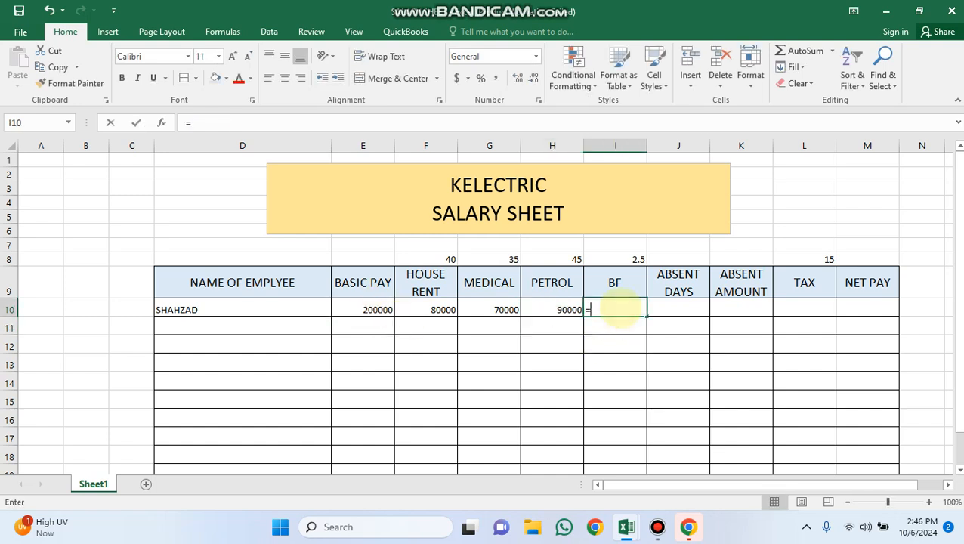
left_click(354, 308)
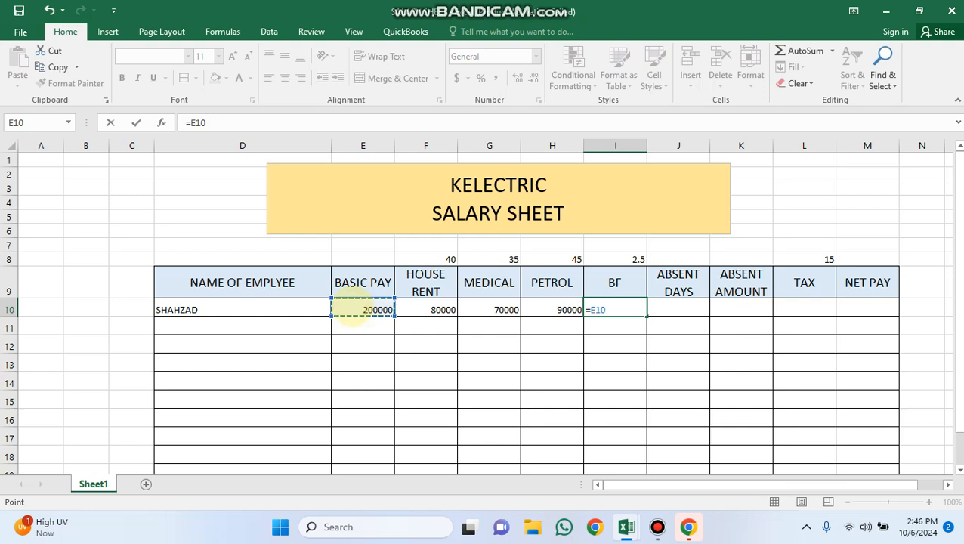
type("*2.5%")
key("Return")
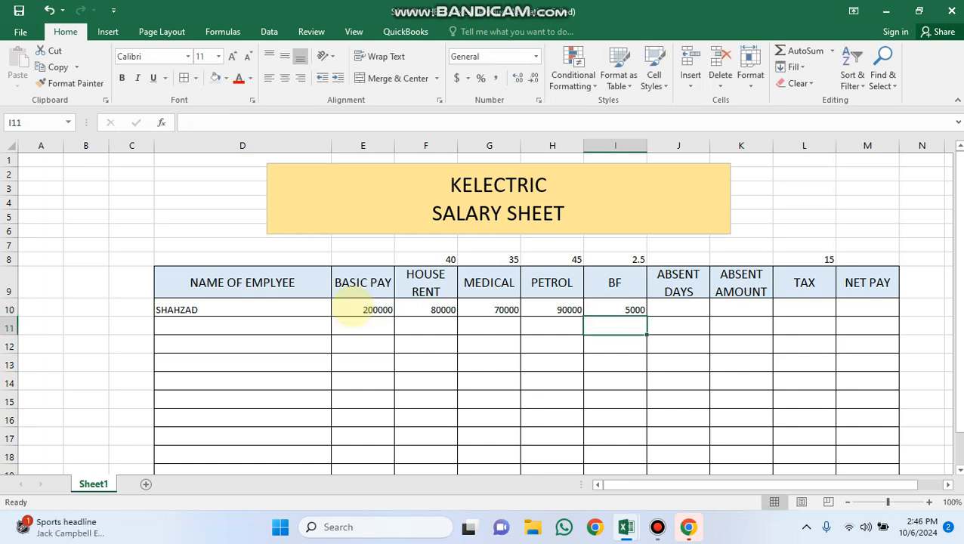
Enter 4 absent days in J10 and calculate the absent amount in K10 with =E10/30*J10
left_click(679, 308)
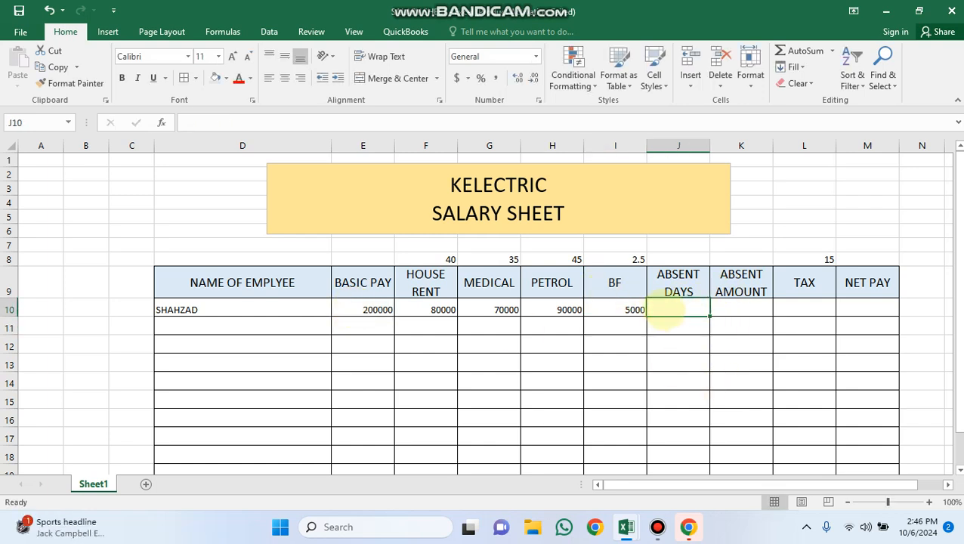
type("4")
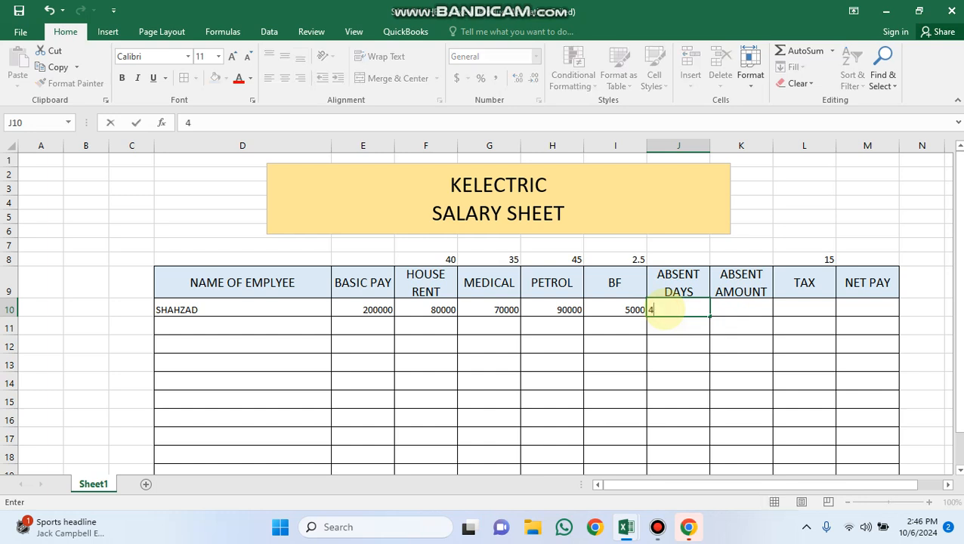
left_click(732, 306)
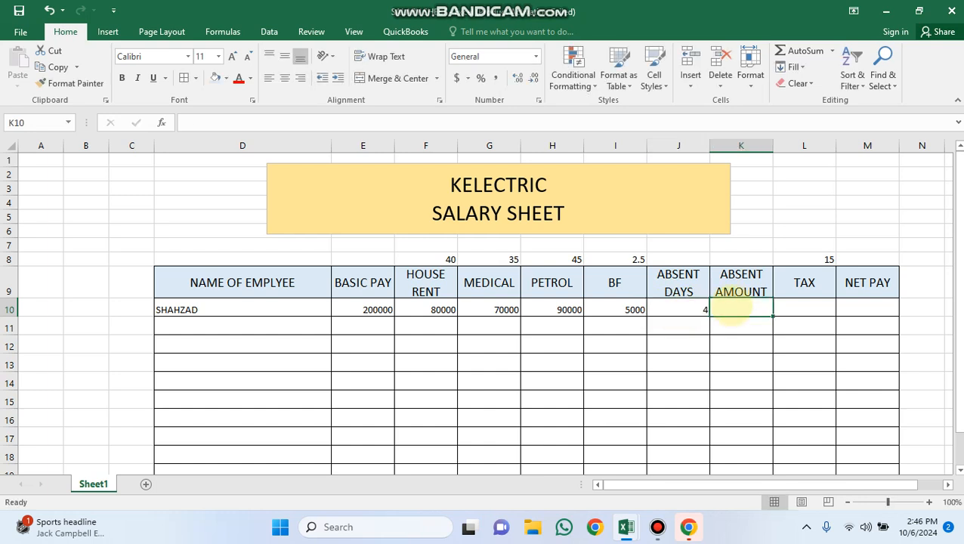
type("=")
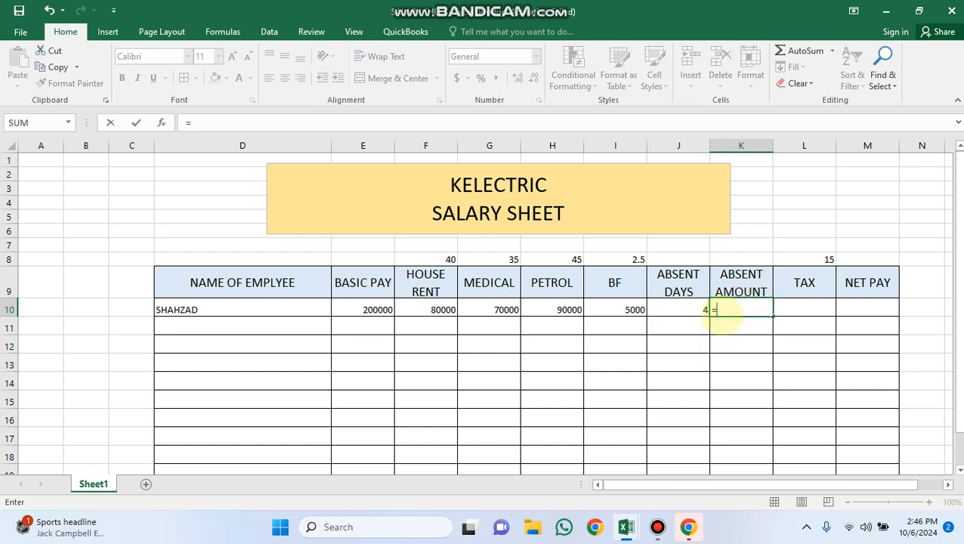
left_click(372, 310)
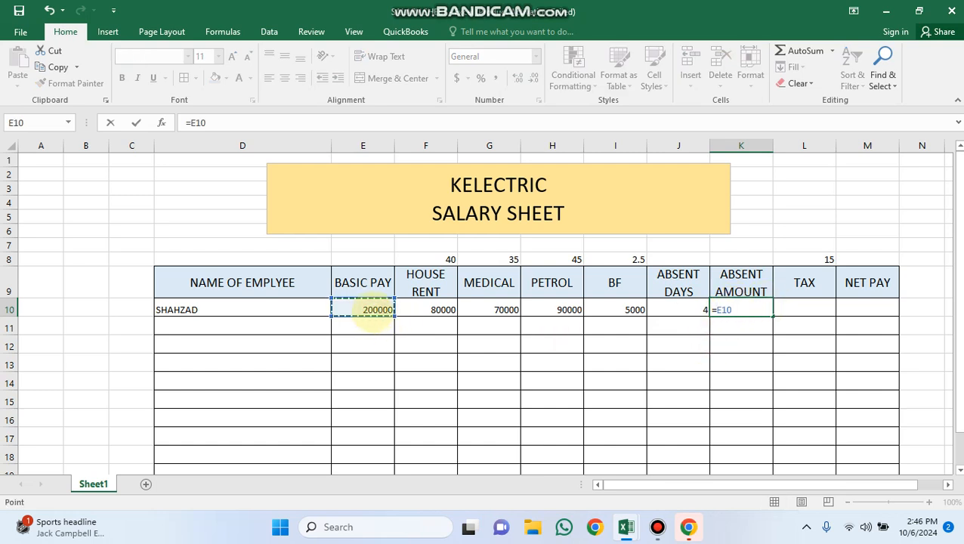
type("/30*")
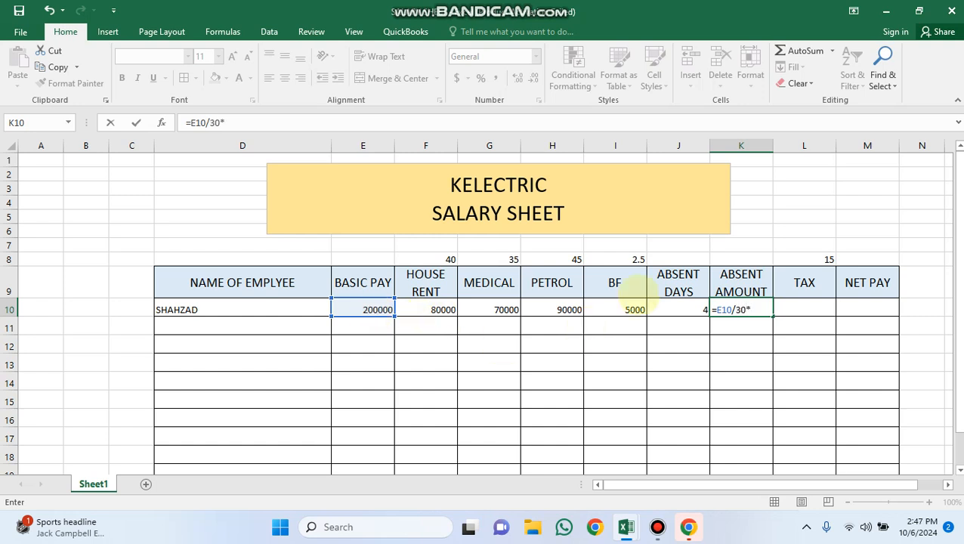
left_click(678, 311)
key("Return")
Reduce the absent amount in K10 to zero decimal places
left_click(744, 310)
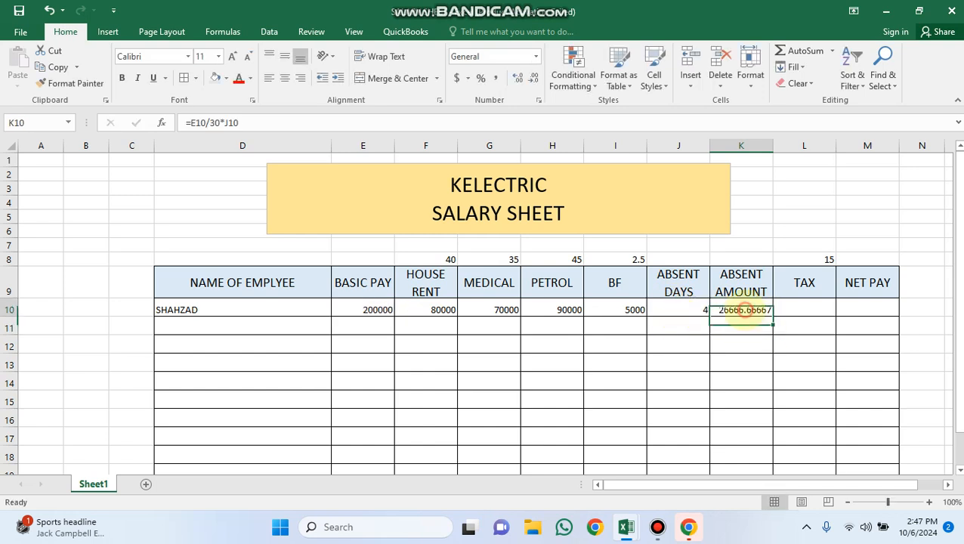
left_click(532, 78)
left_click(533, 78)
left_click(533, 78)
left_click(533, 78)
left_click(533, 78)
Calculate the first employee's tax in L10 with the formula =E10*15%
left_click(799, 306)
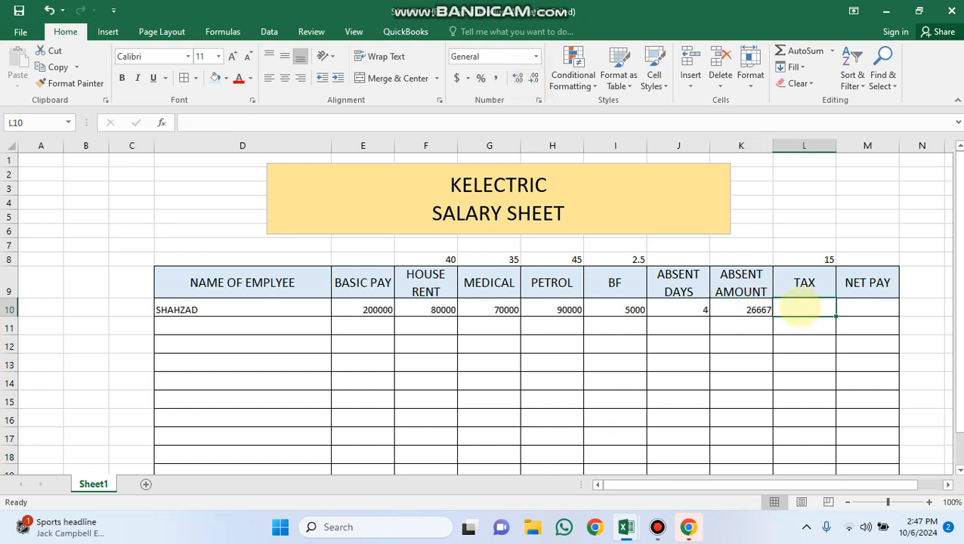
type("=")
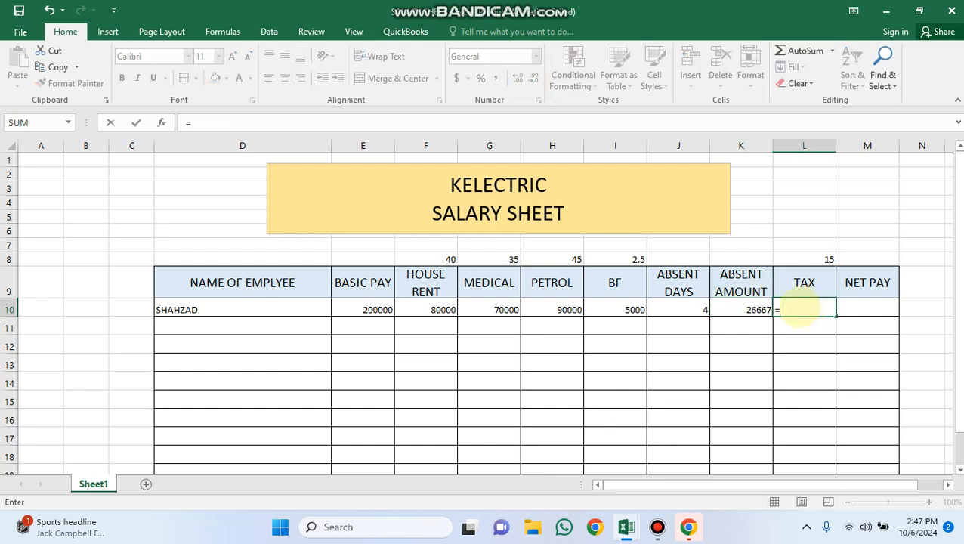
left_click(360, 310)
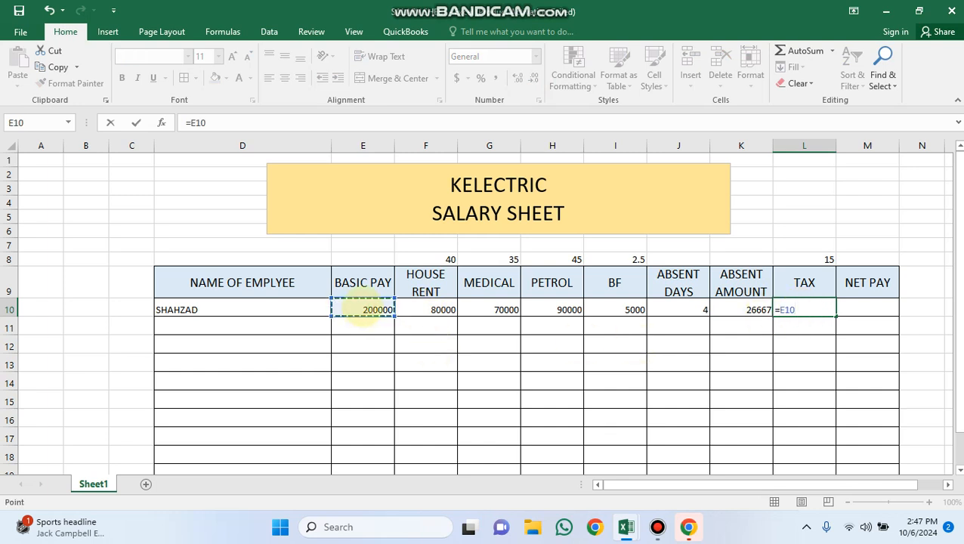
type("*15%")
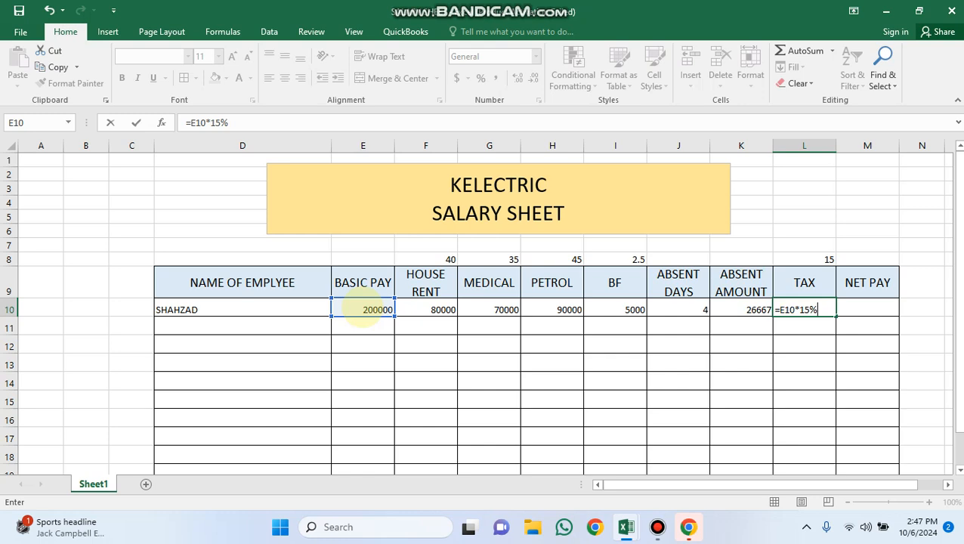
key("Return")
Calculate the first employee's net pay in M10 with the formula =E10+F10+G10+H10-I10-K10-L10
left_click(846, 309)
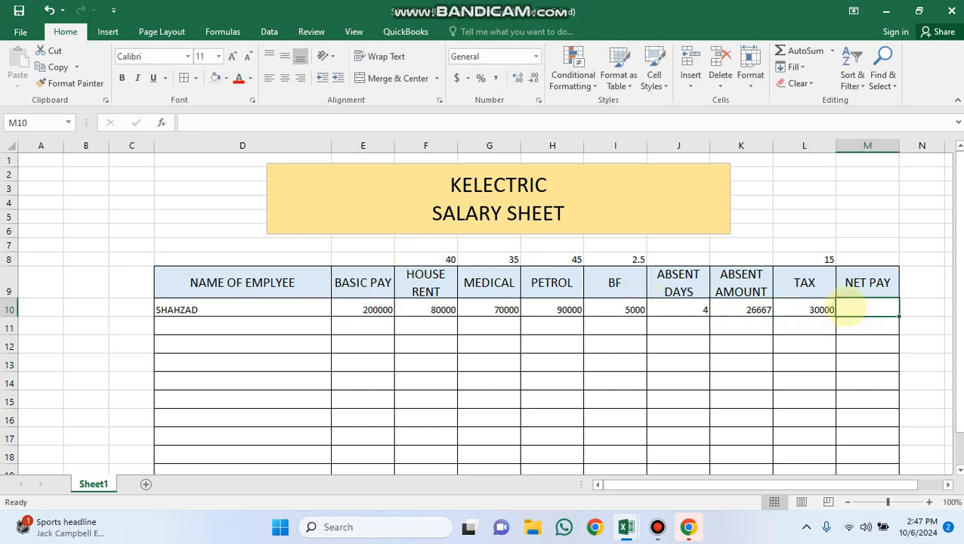
type("=")
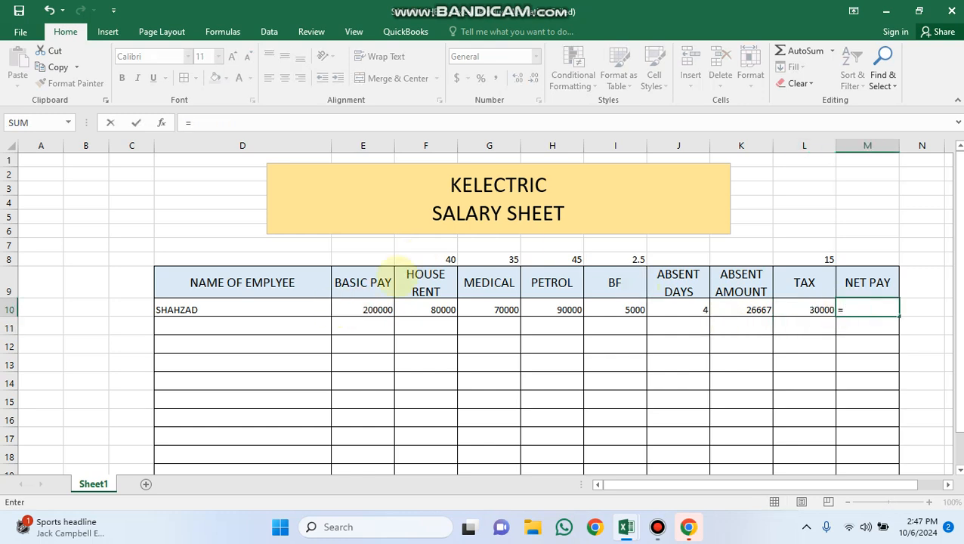
left_click(352, 299)
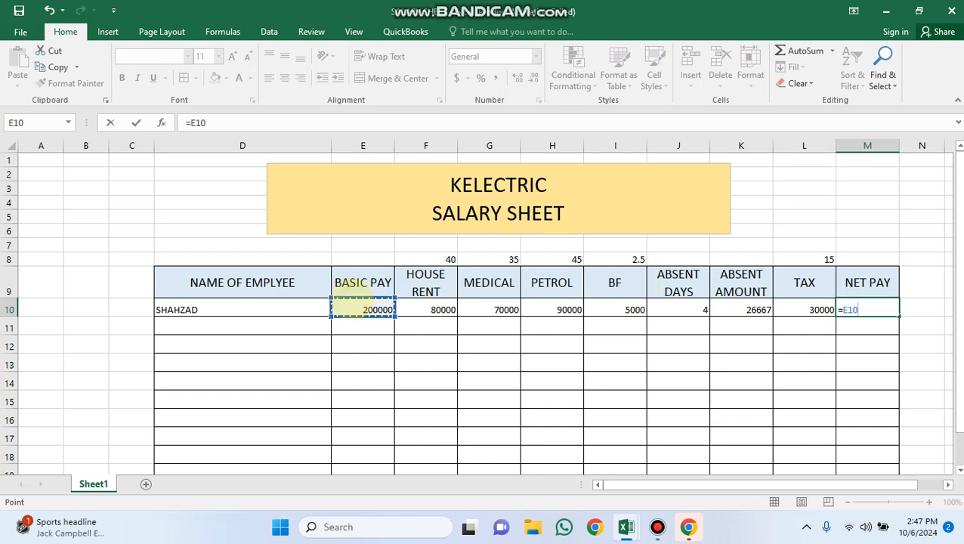
type("+")
left_click(420, 311)
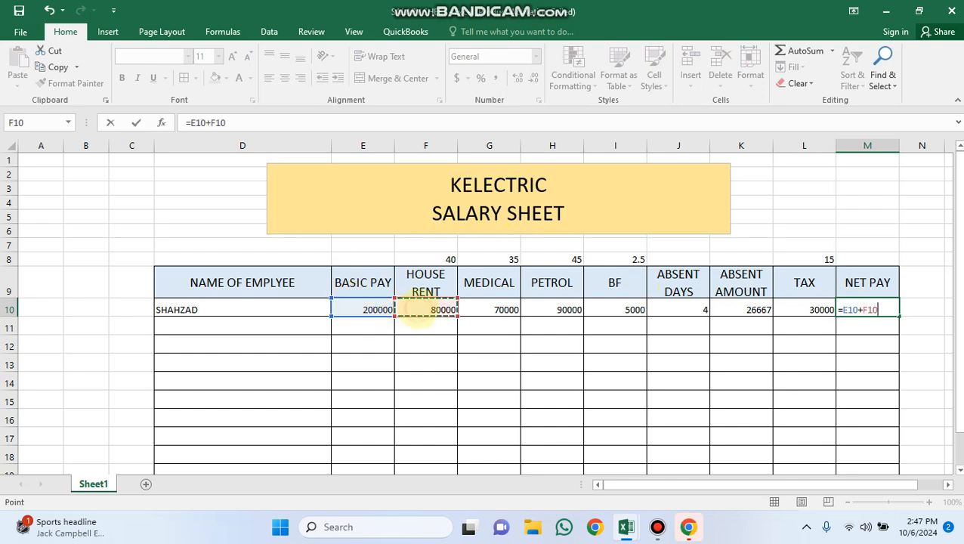
type("+")
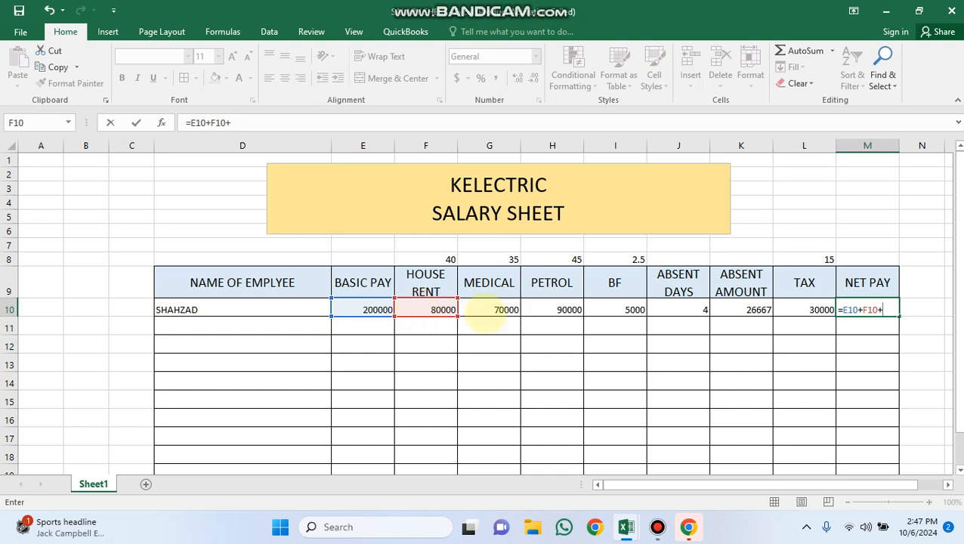
left_click(489, 310)
type("+")
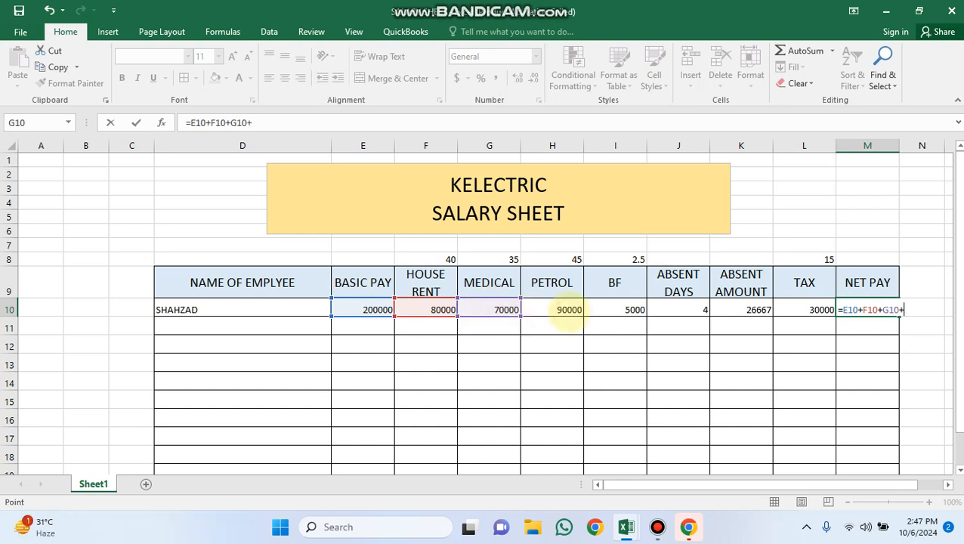
left_click(568, 313)
type("-")
left_click(634, 313)
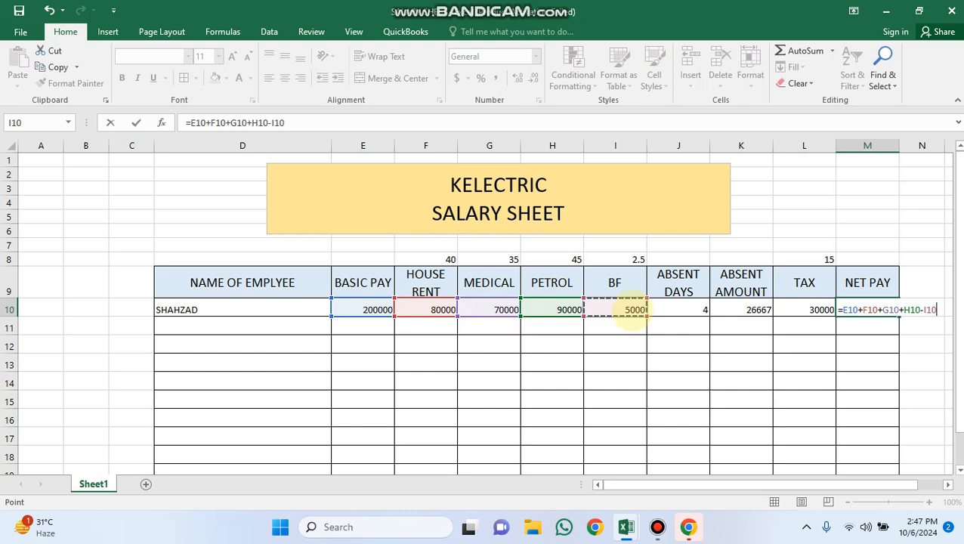
type("-")
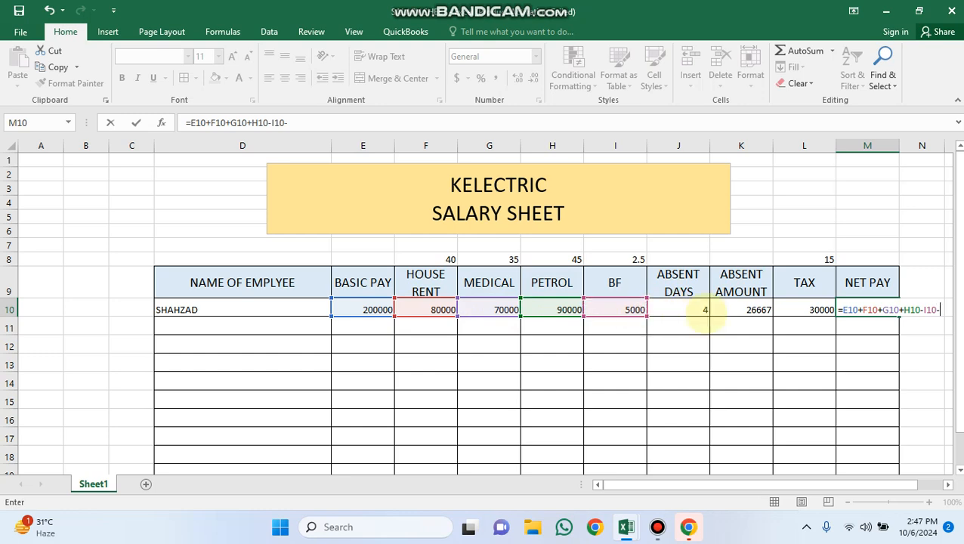
left_click(751, 310)
type("-")
left_click(822, 309)
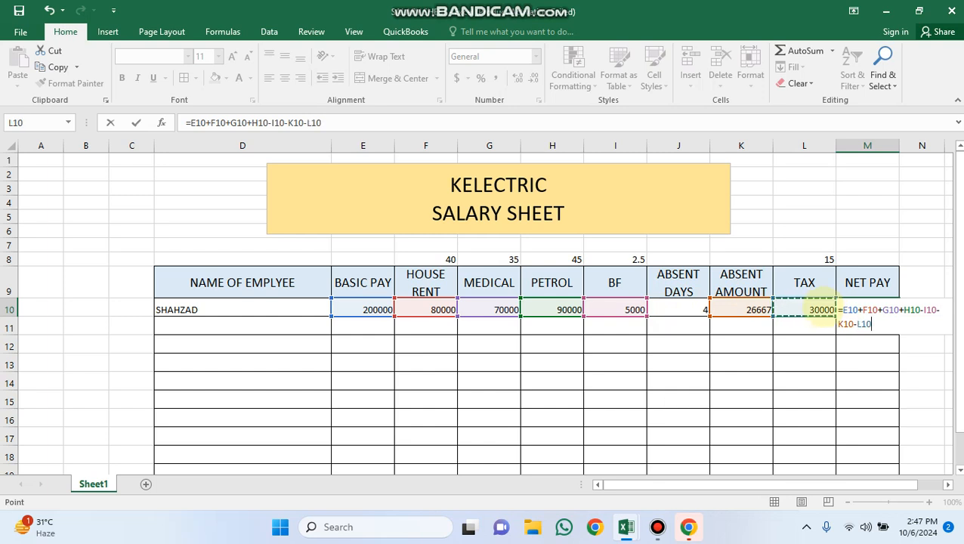
key("Return")
left_click(861, 307)
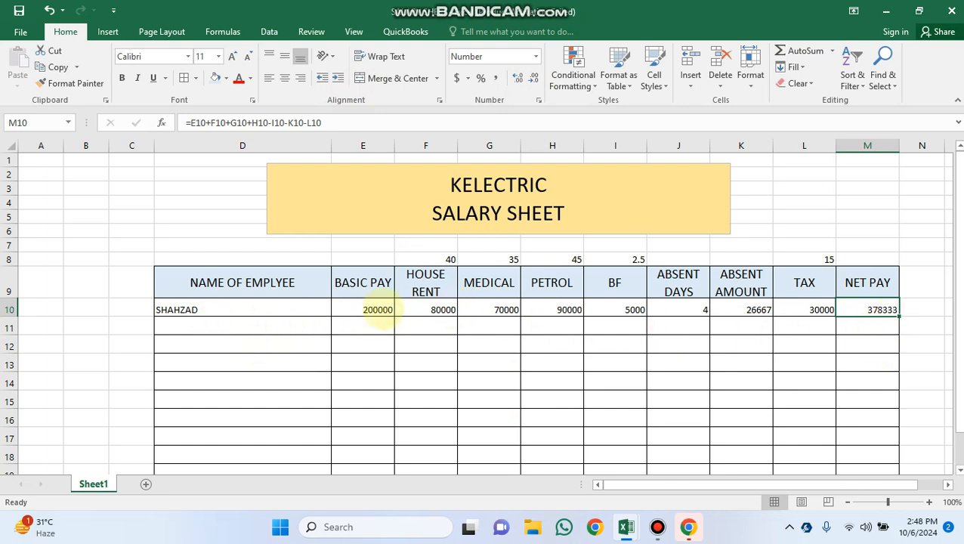
Fill the house rent, medical, petrol and BF formulas from row 10 down to row 17
left_click(378, 310)
left_click(438, 310)
left_click_drag(457, 316, 445, 439)
left_click(513, 310)
left_click_drag(521, 315, 507, 441)
left_click(575, 312)
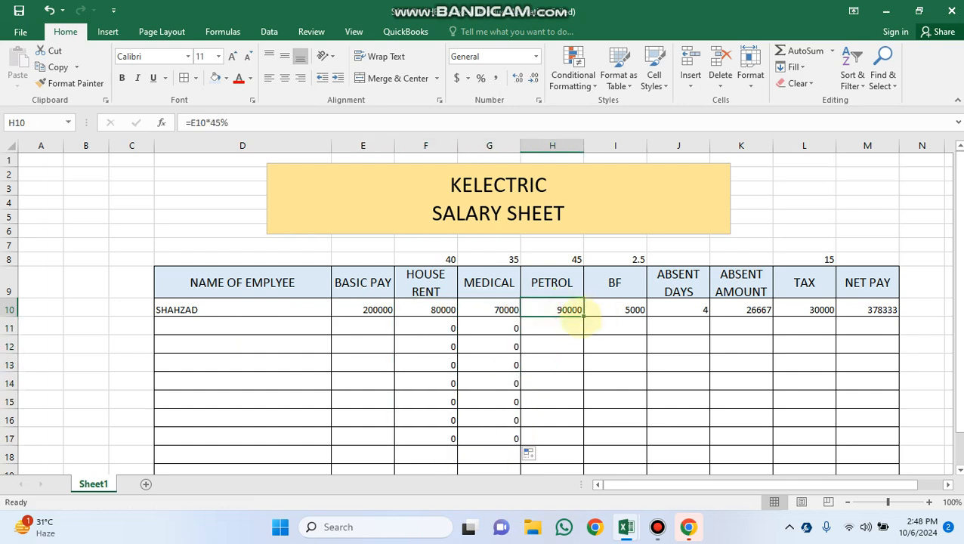
left_click_drag(576, 316, 578, 442)
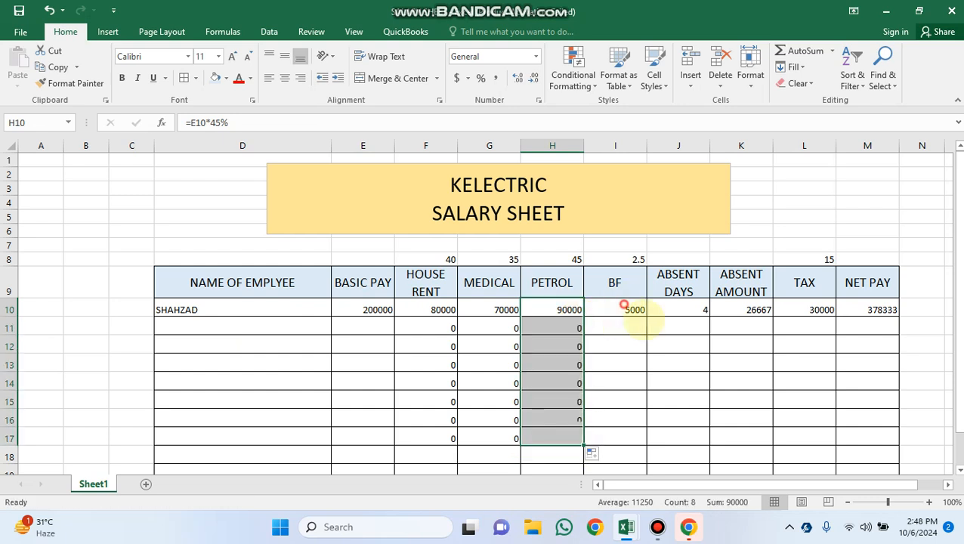
left_click(625, 306)
left_click_drag(645, 318, 641, 443)
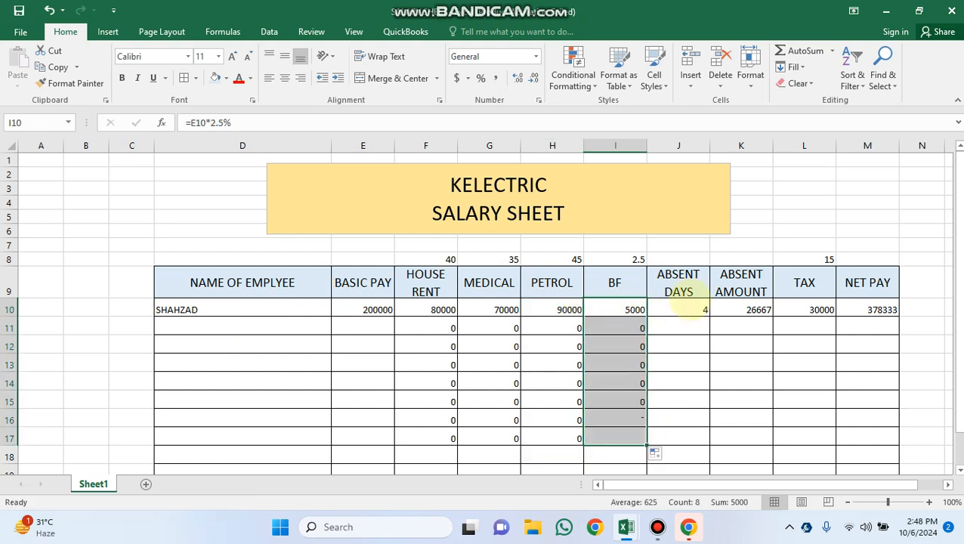
Fill the absent amount, tax and net pay formulas from row 10 down to row 17
left_click(763, 310)
left_click_drag(772, 316, 771, 441)
left_click(822, 311)
left_click_drag(835, 318, 836, 446)
left_click(885, 313)
left_click_drag(899, 318, 897, 446)
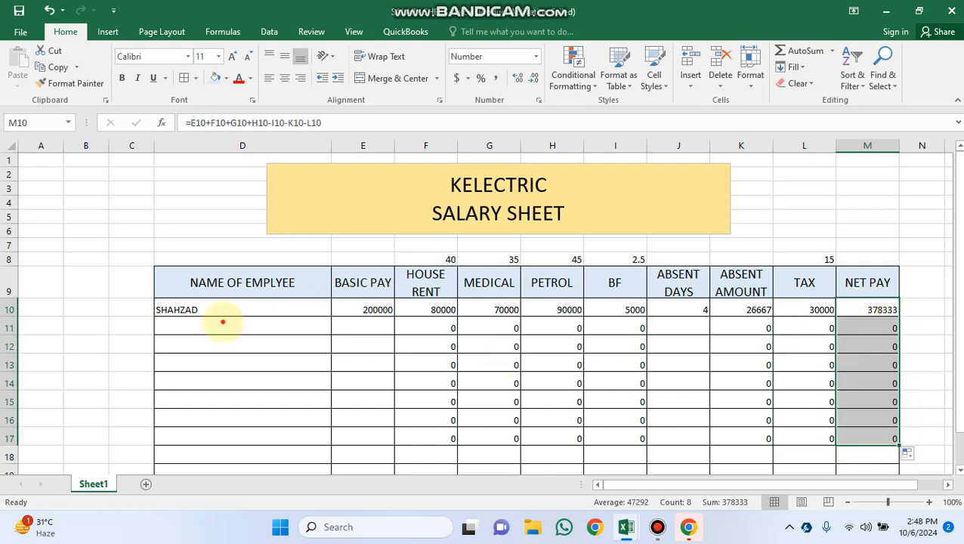
Enter the second employee's name in D11, a basic pay of 600000 in E11 and 5 absent days in J11
left_click(223, 323)
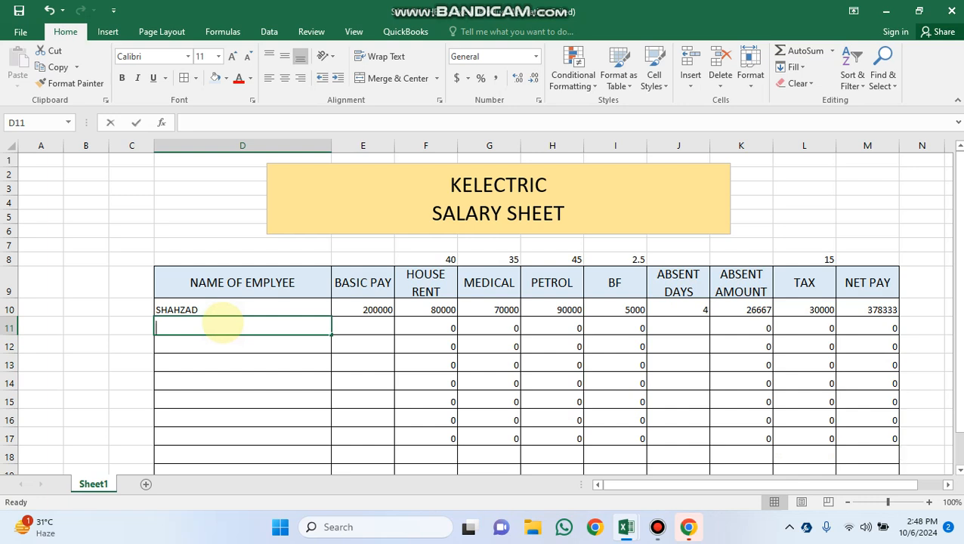
type("KHALID")
key("Tab")
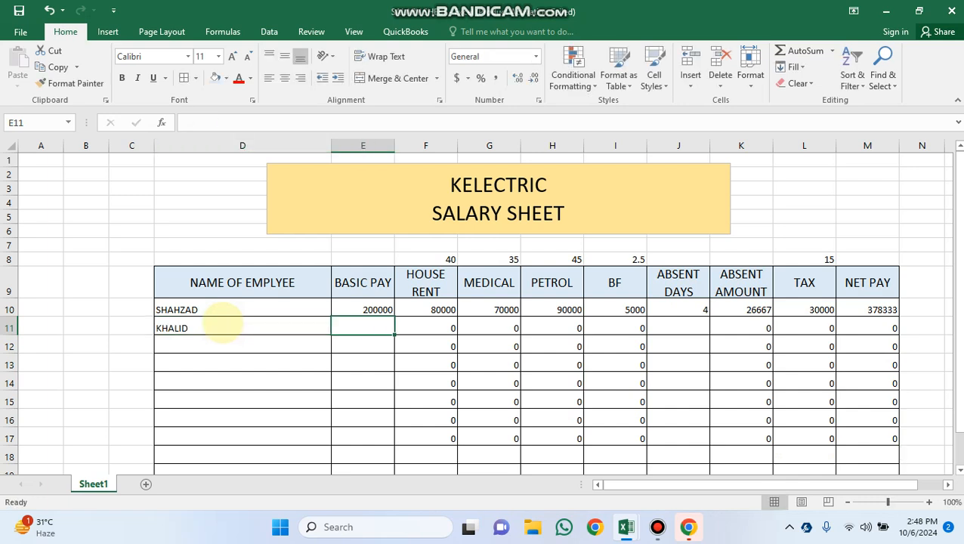
type("600000")
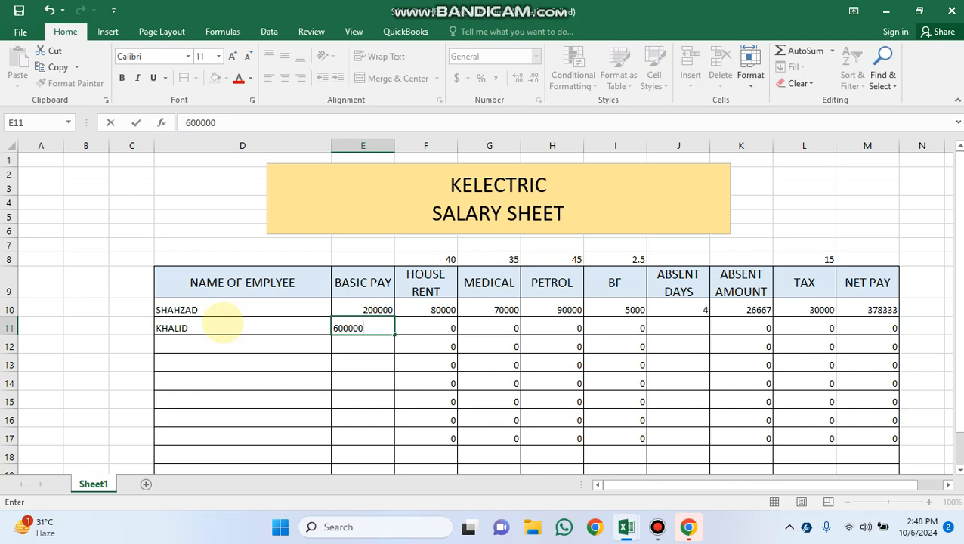
key("Tab")
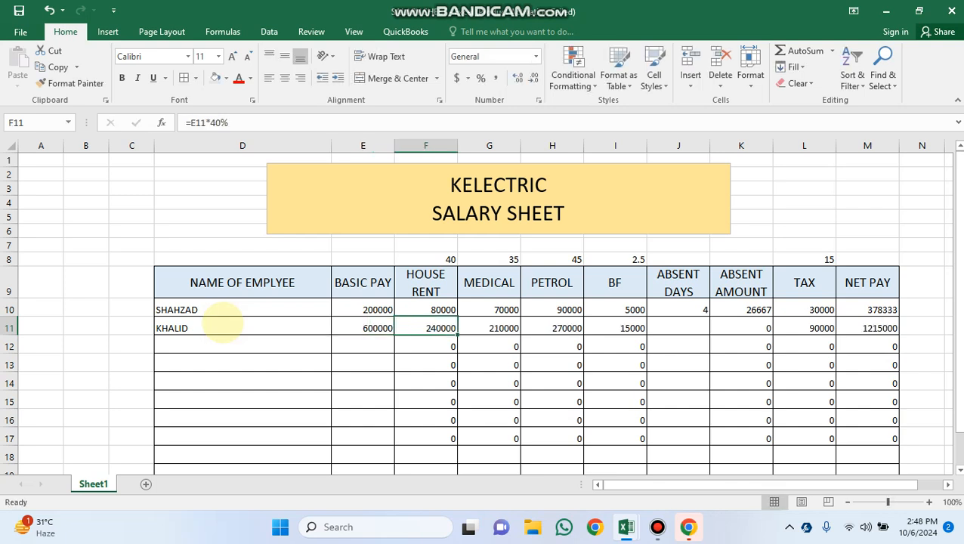
left_click(700, 330)
type("5")
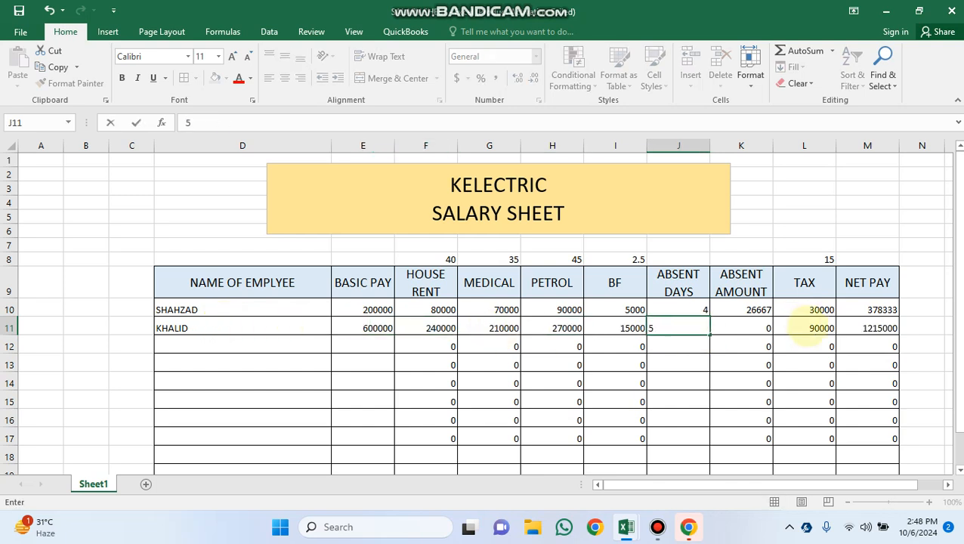
key("Tab")
key("Tab")
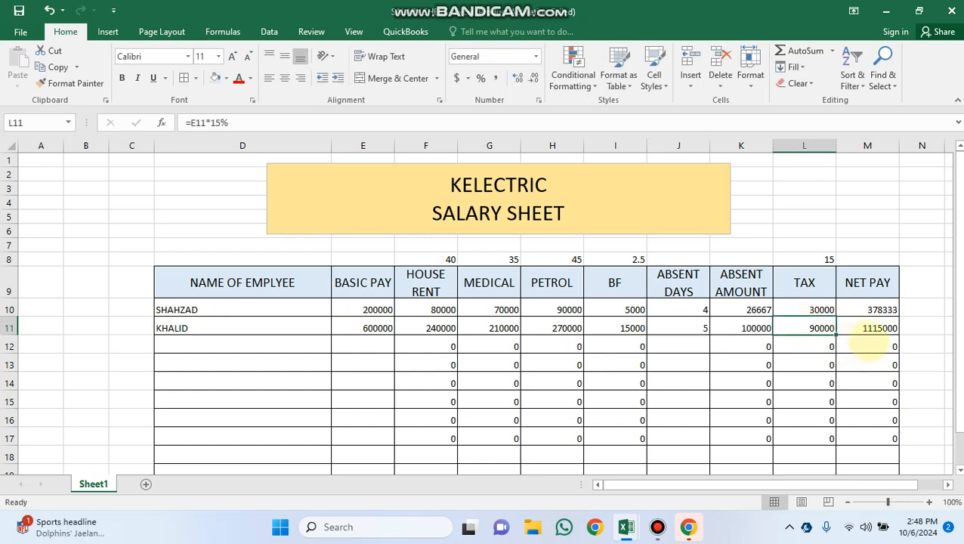
Open the detailed number format settings for the net pay cells M10:M17 and choose the Currency category
left_click_drag(869, 306, 854, 445)
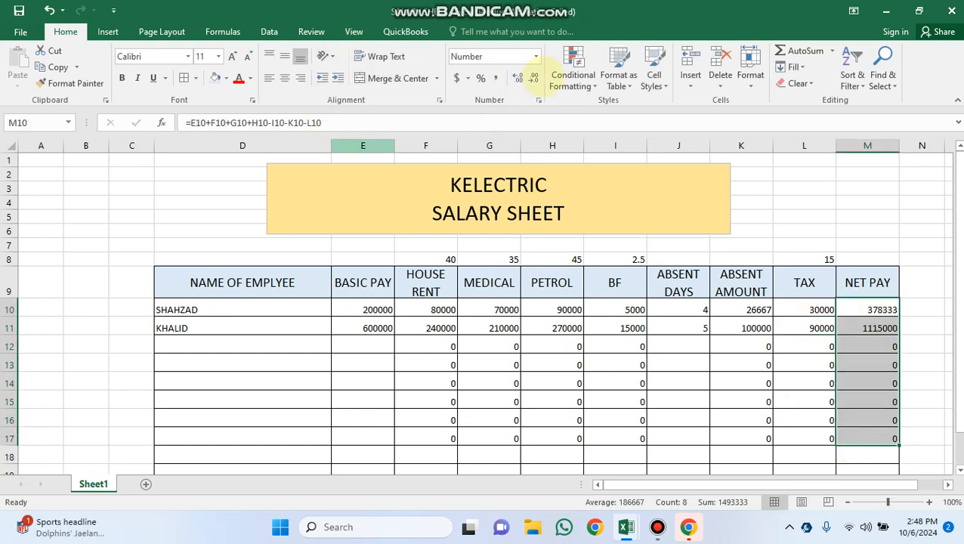
left_click(537, 56)
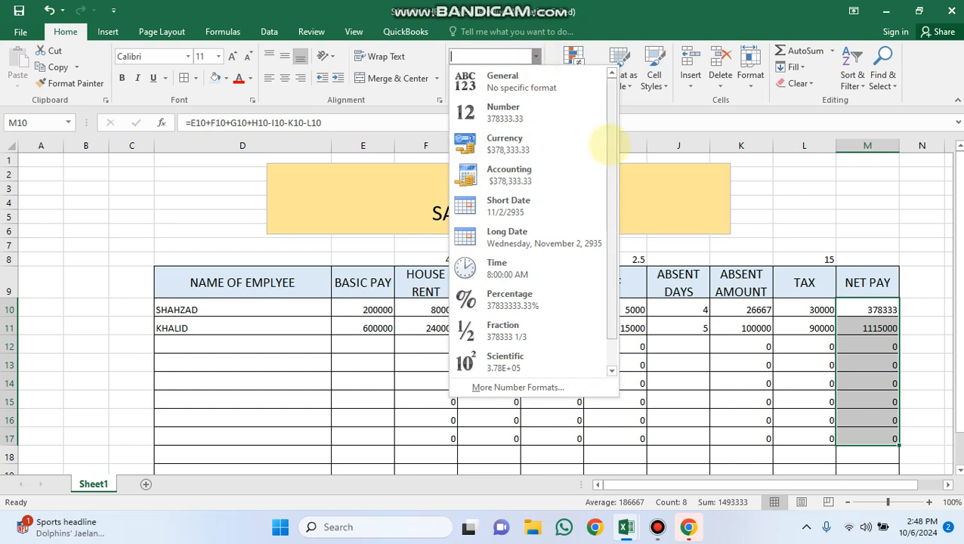
left_click(505, 81)
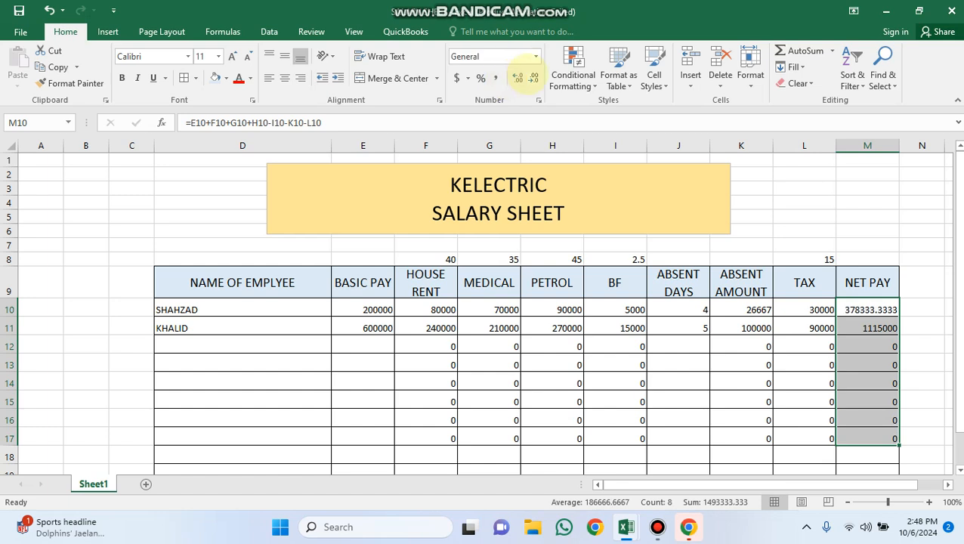
left_click(536, 56)
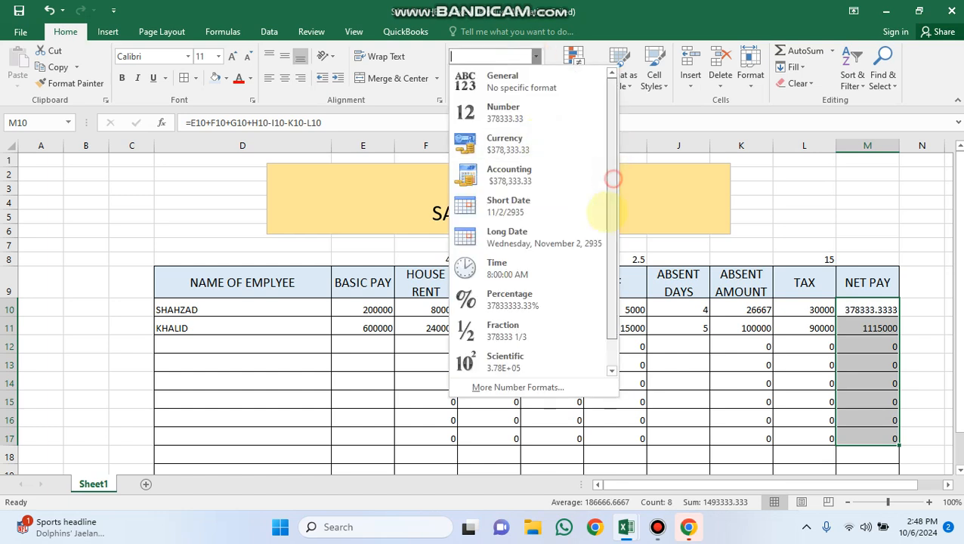
scroll(614, 177, "down", 1)
left_click(514, 387)
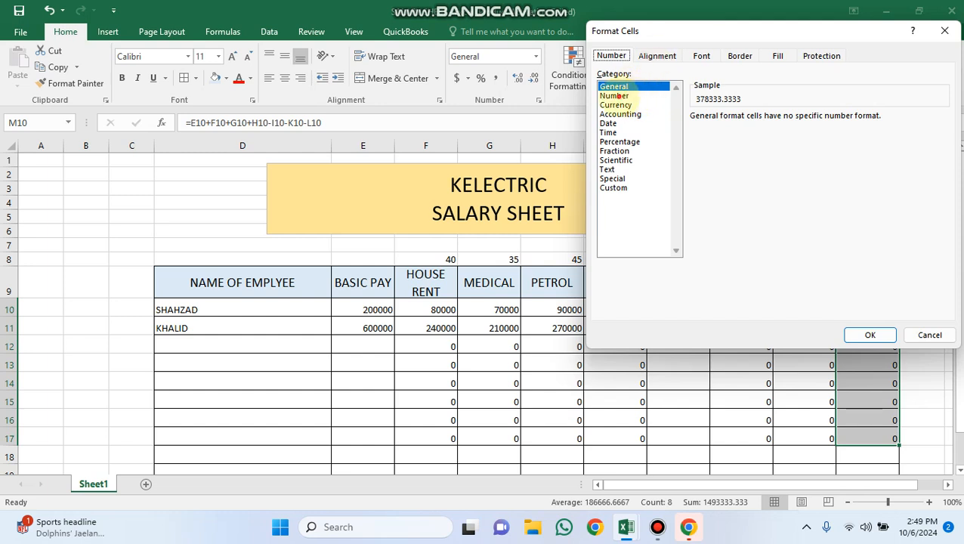
left_click(615, 96)
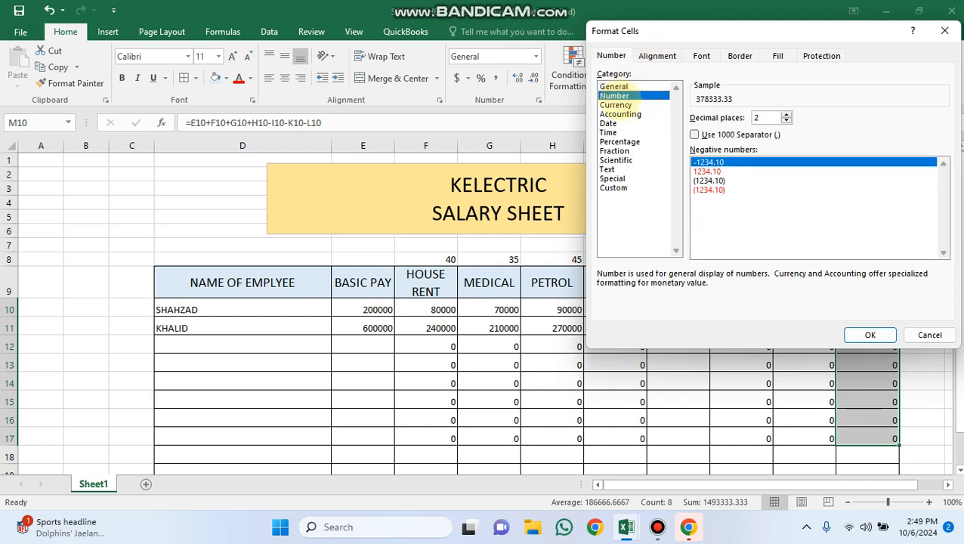
left_click(620, 105)
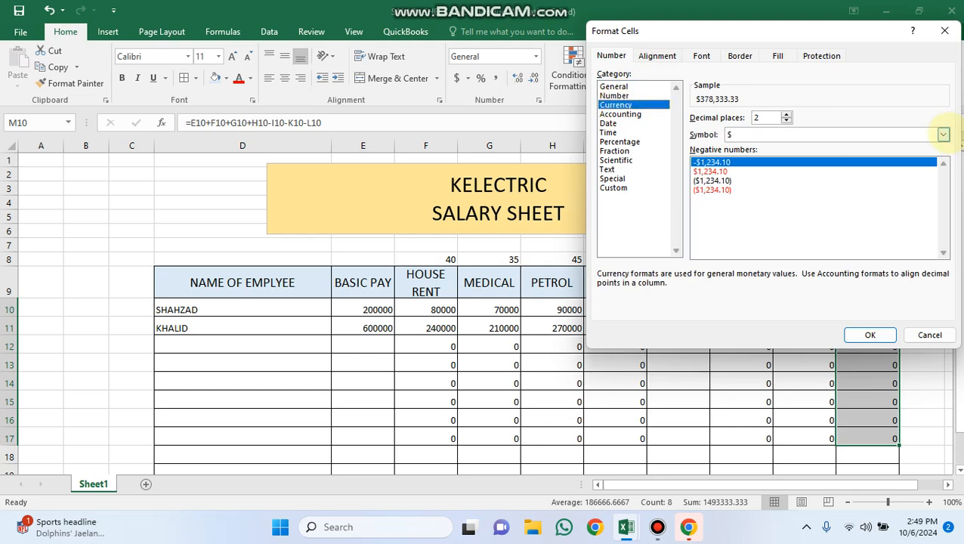
Set the currency symbol for the net pay cells to PKR
left_click(943, 134)
scroll(861, 165, "down", 3)
scroll(862, 165, "down", 5)
scroll(860, 173, "down", 6)
scroll(860, 168, "down", 3)
left_click_drag(944, 164, 945, 172)
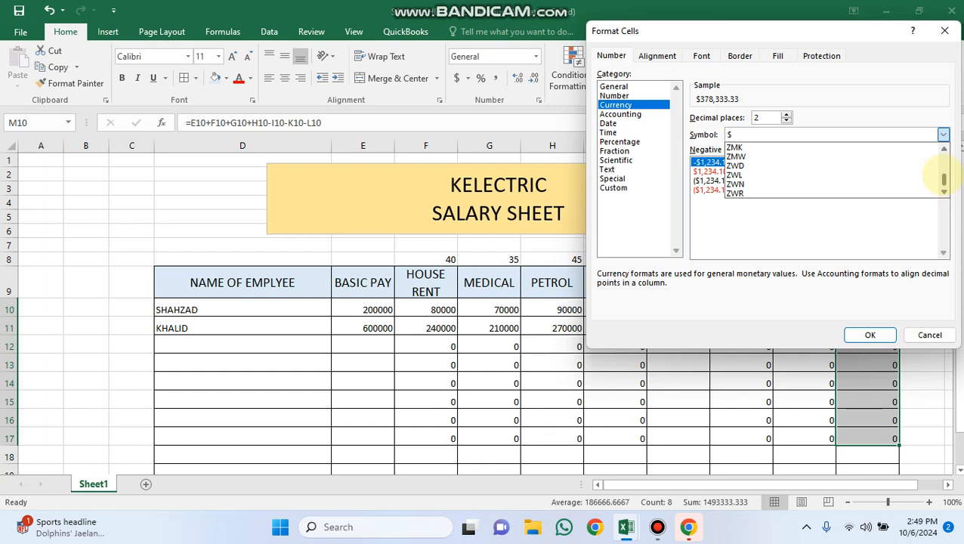
left_click_drag(944, 172, 942, 169)
scroll(853, 171, "down", 1)
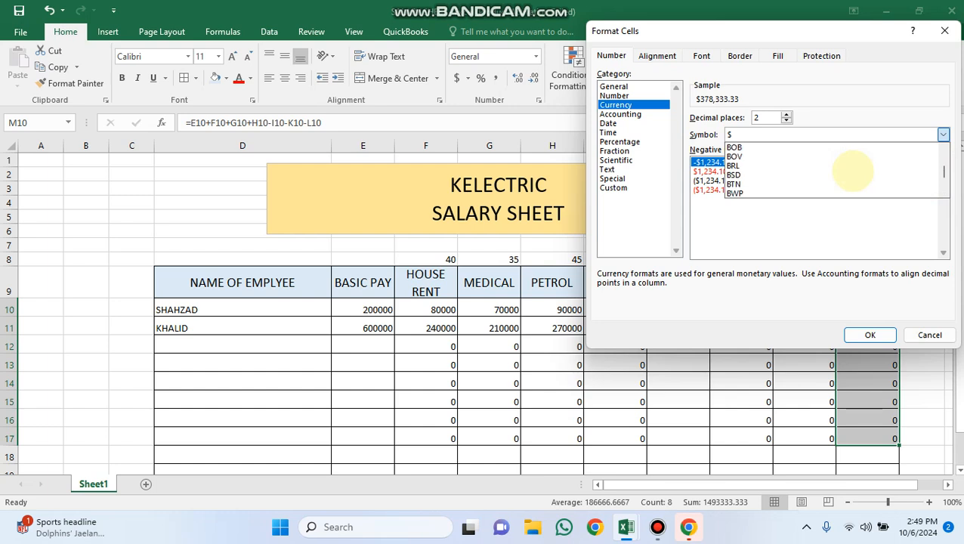
scroll(852, 171, "down", 1)
scroll(852, 174, "down", 3)
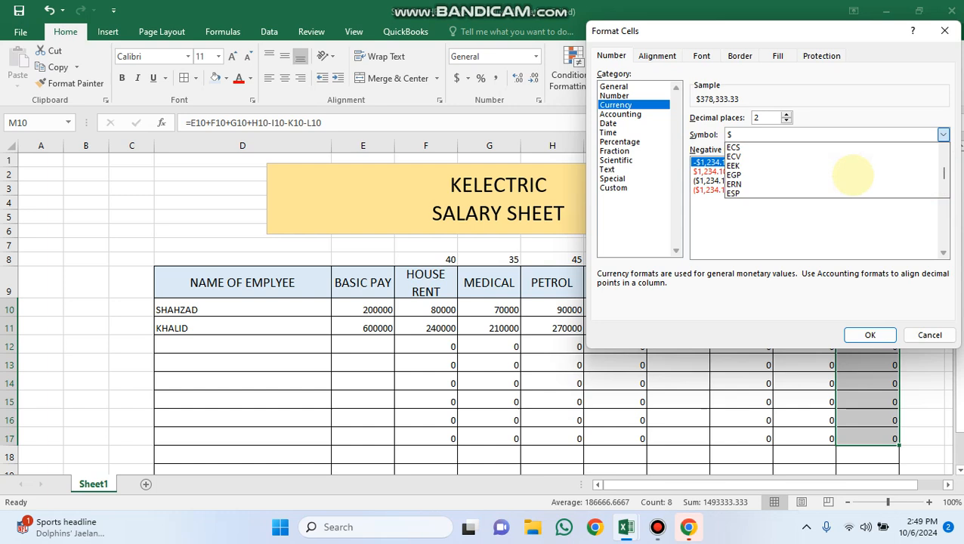
scroll(853, 175, "down", 1)
scroll(755, 158, "down", 2)
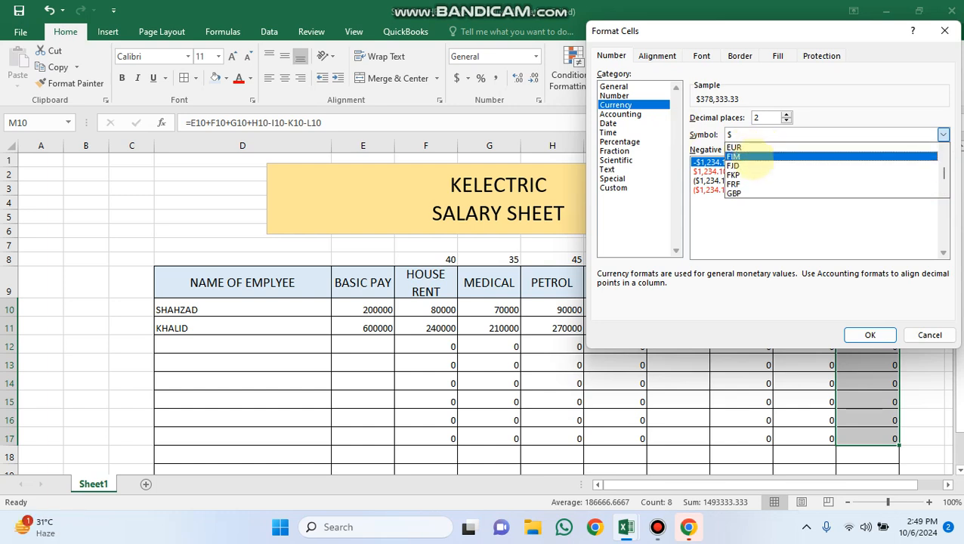
scroll(752, 158, "down", 1)
left_click(744, 136)
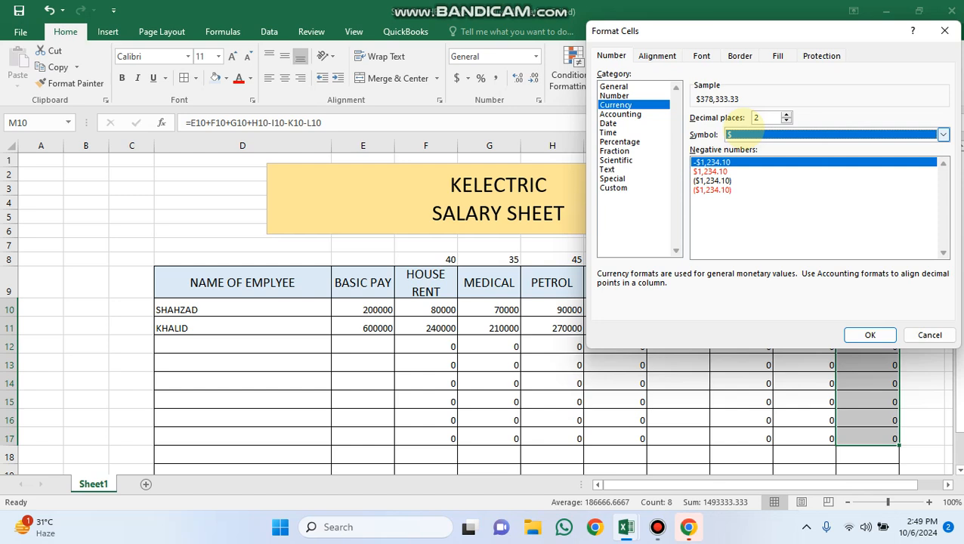
key("p")
key("k")
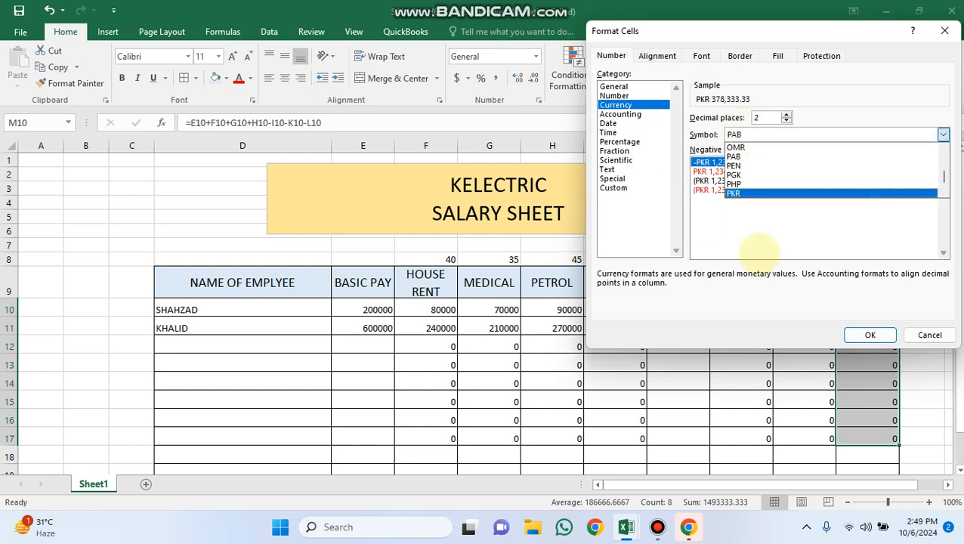
left_click(753, 194)
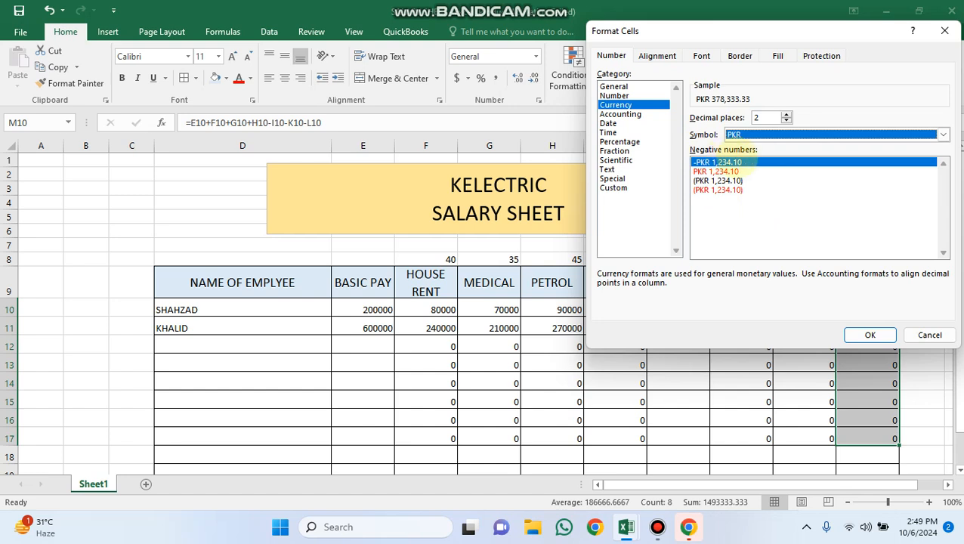
Set the net pay currency format to 0 decimal places with the -PKR negative style and apply it
left_click(739, 162)
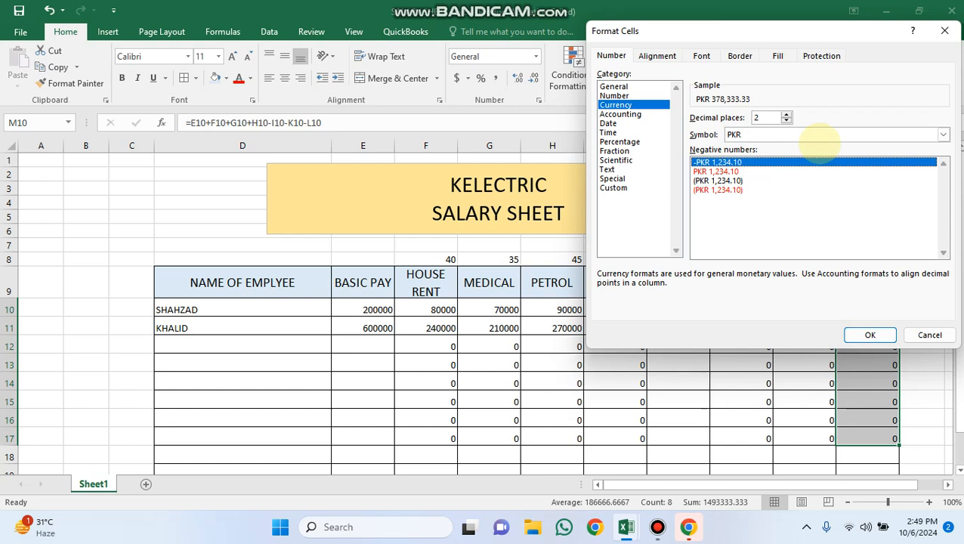
left_click(788, 119)
left_click(788, 119)
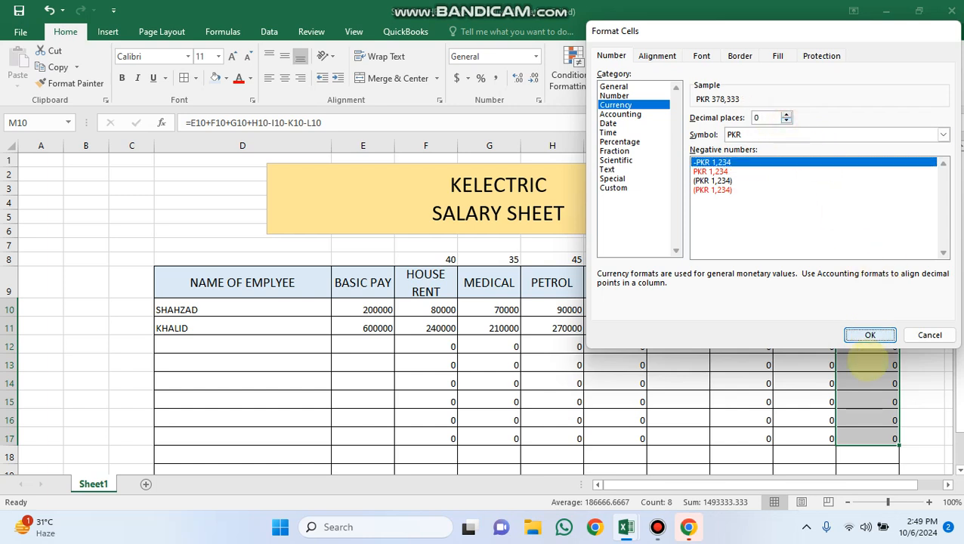
key("Return")
left_click(866, 371)
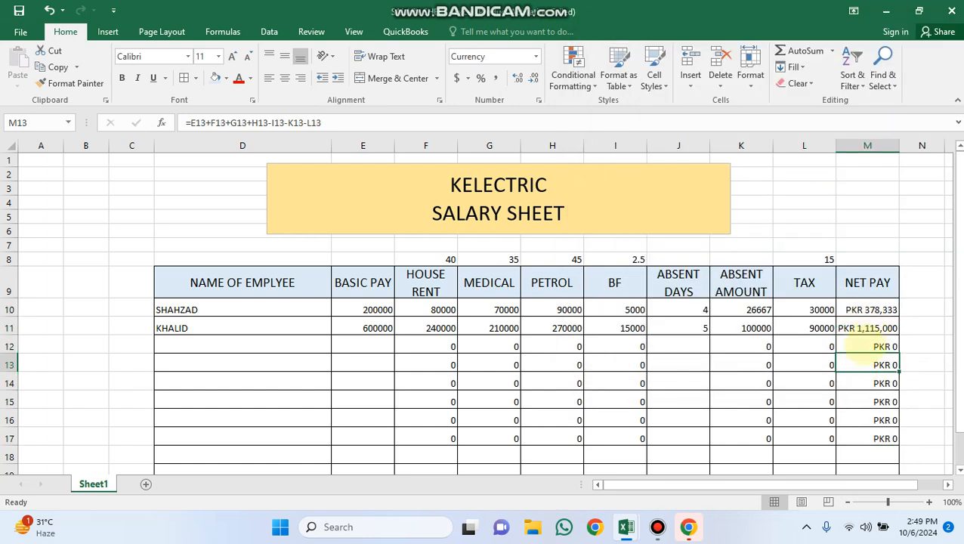